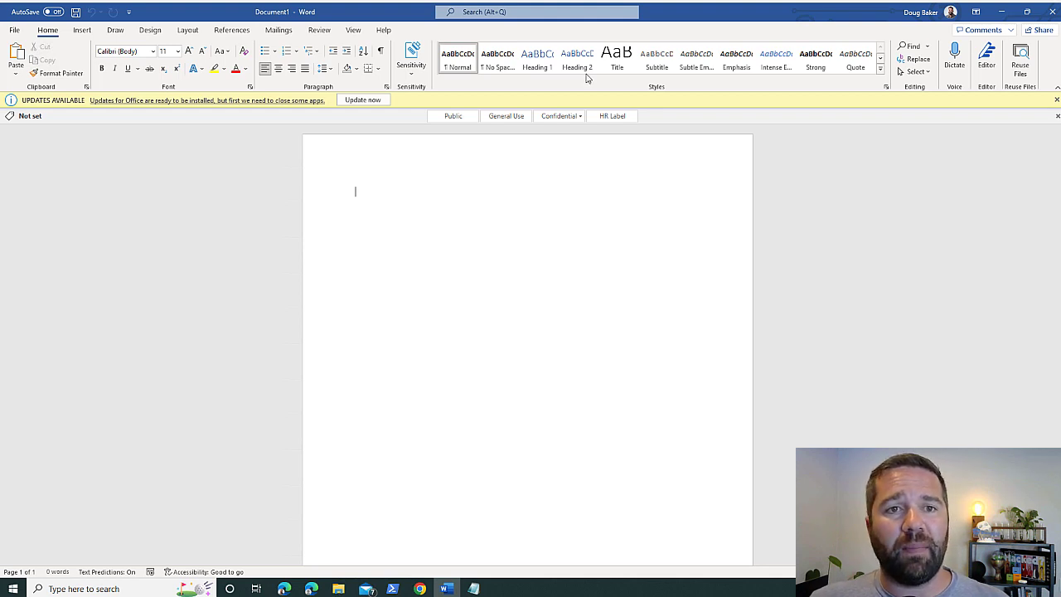
Fill the blank document with three lines: "Performance Review", an employee ID number followed by "Employee ID", and "HR Document".
left_click(622, 120)
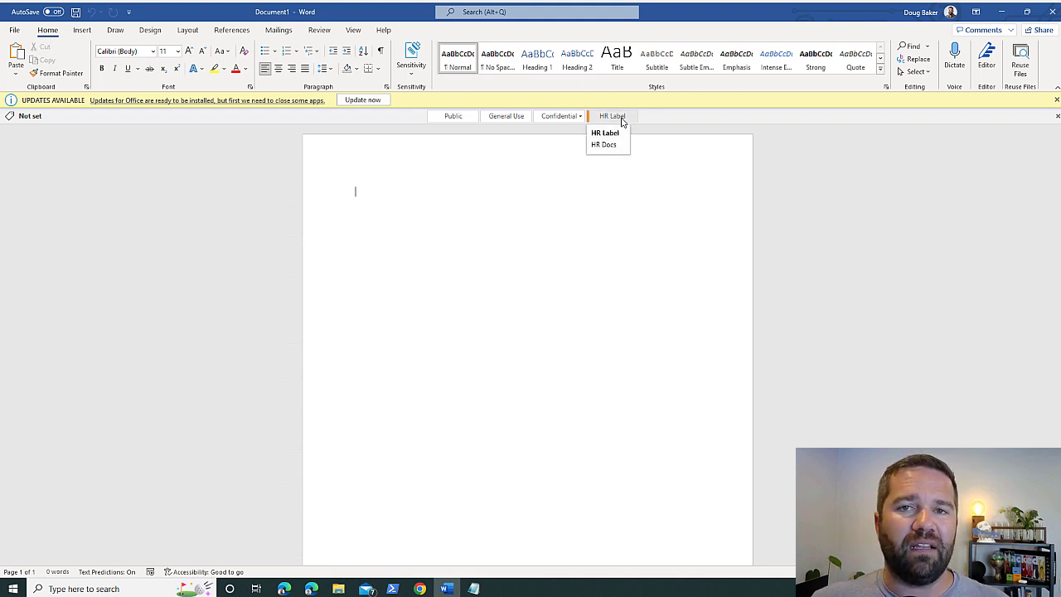
left_click(495, 246)
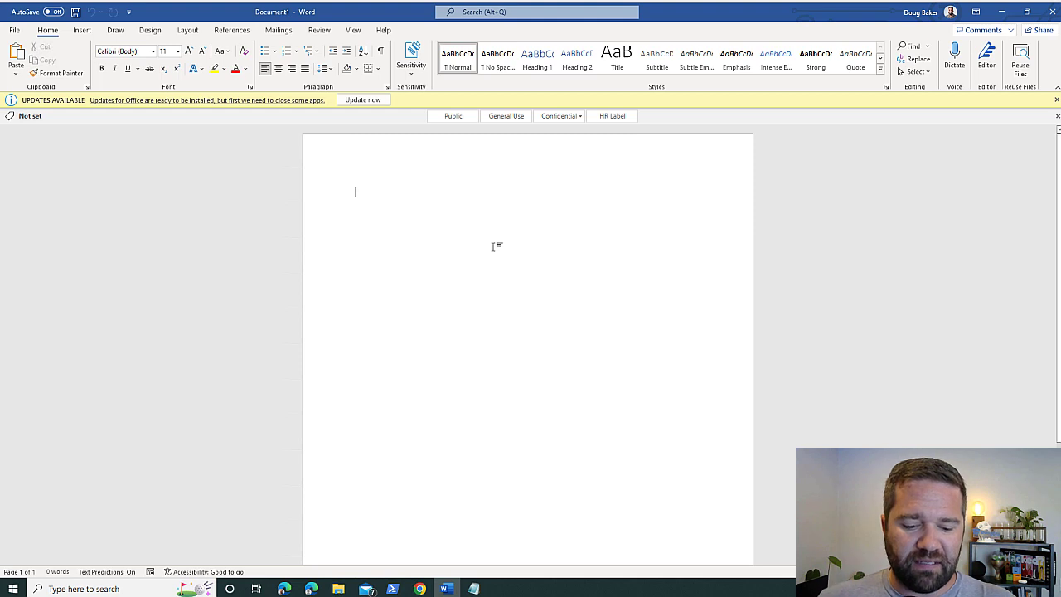
type("Performance Review 167943852 Employee ID HR Document")
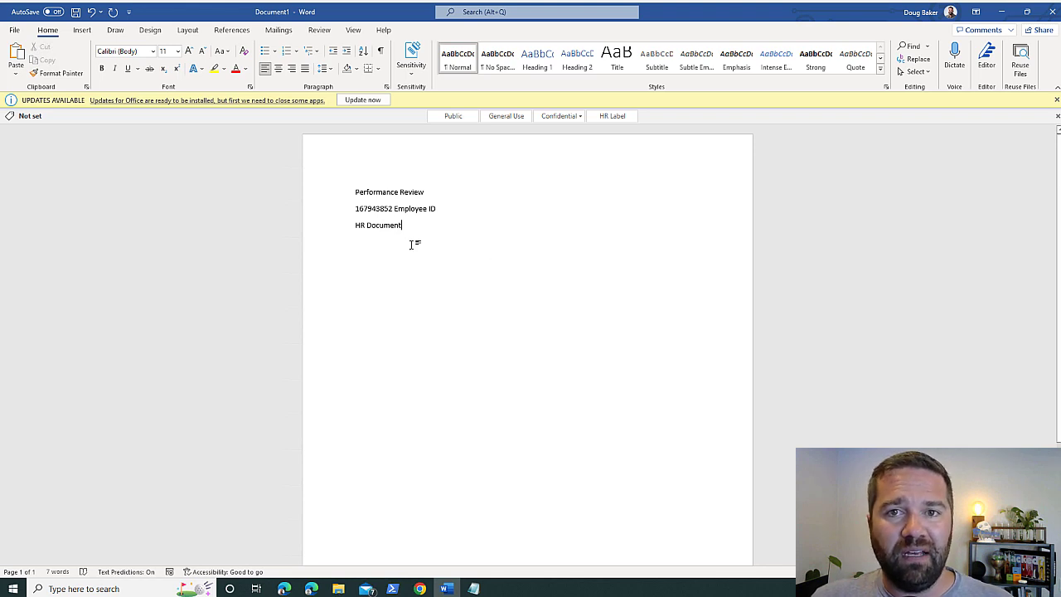
Save the document as Performance Review.docx, replacing the existing file of the same name.
left_click(623, 118)
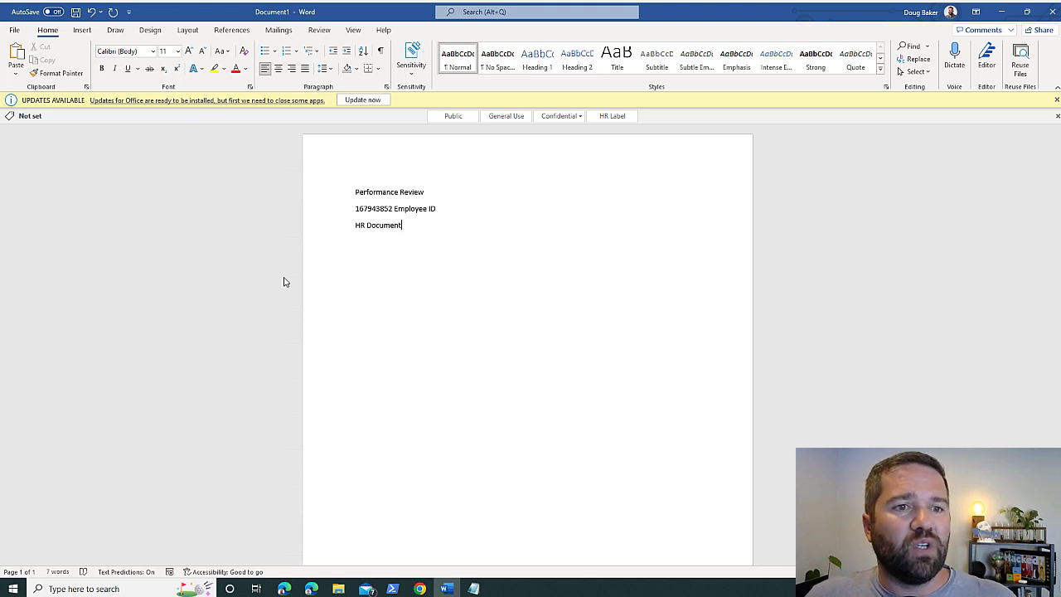
left_click(75, 12)
left_click(631, 383)
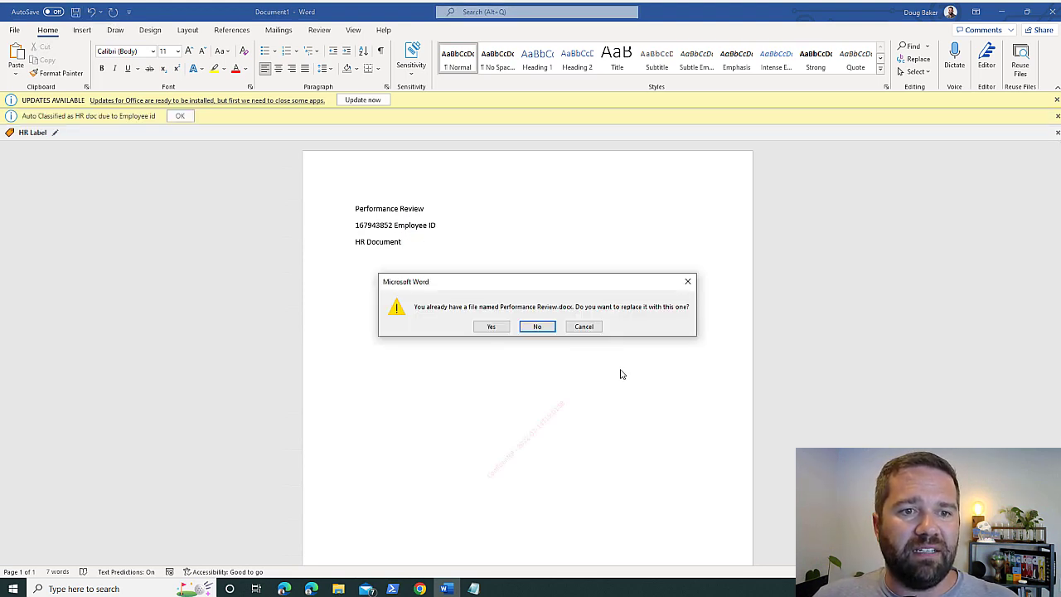
left_click(491, 326)
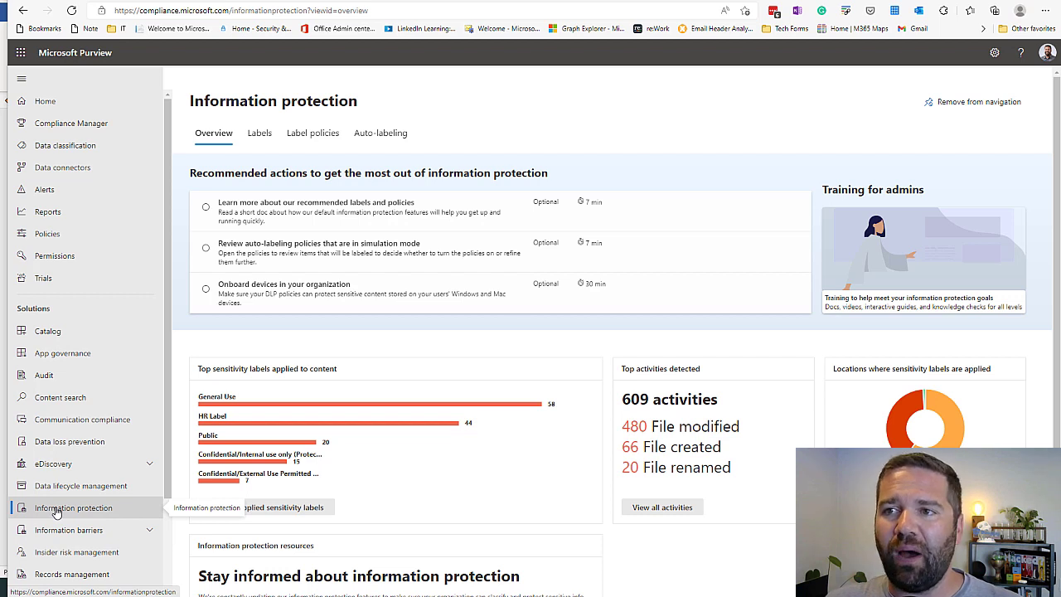
Open the HR Label sensitivity label for editing from the Information protection labels in Microsoft Purview.
left_click(262, 134)
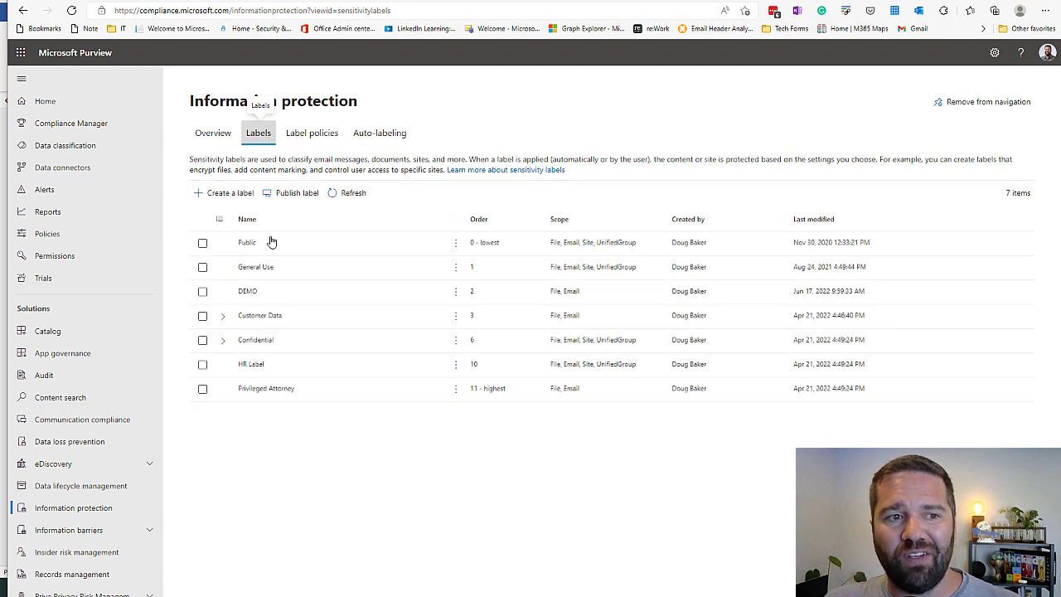
left_click(252, 366)
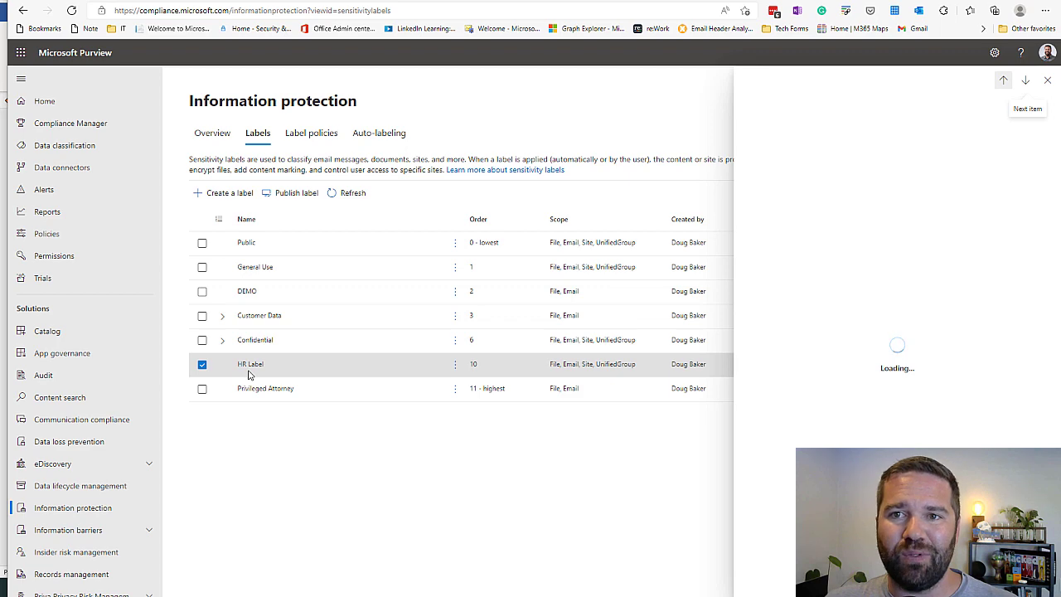
left_click(760, 142)
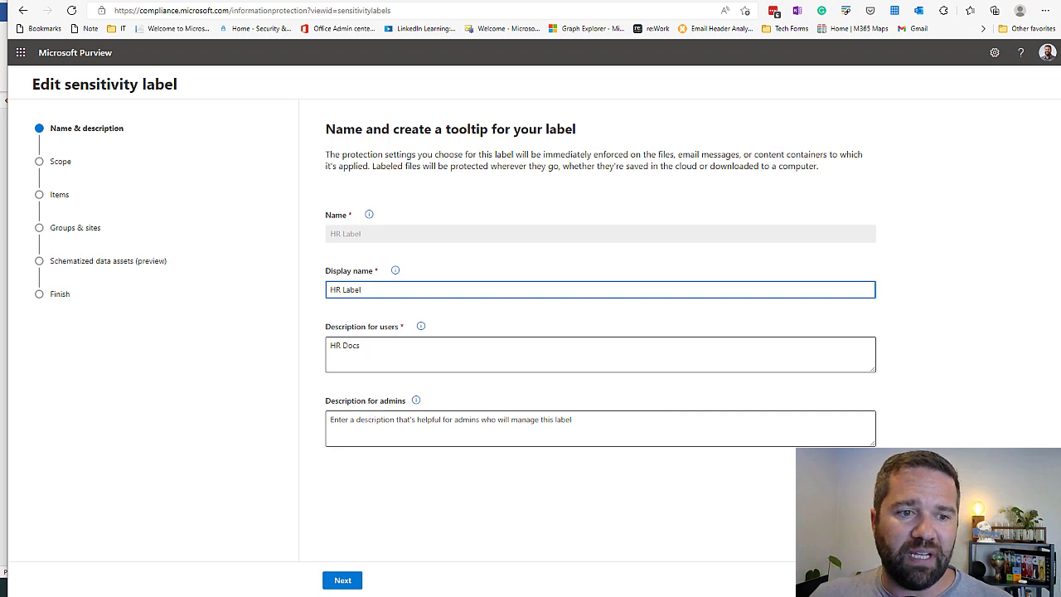
Advance through the label's name, scope, encryption and content marking settings to auto-labeling for files and emails.
left_click(347, 576)
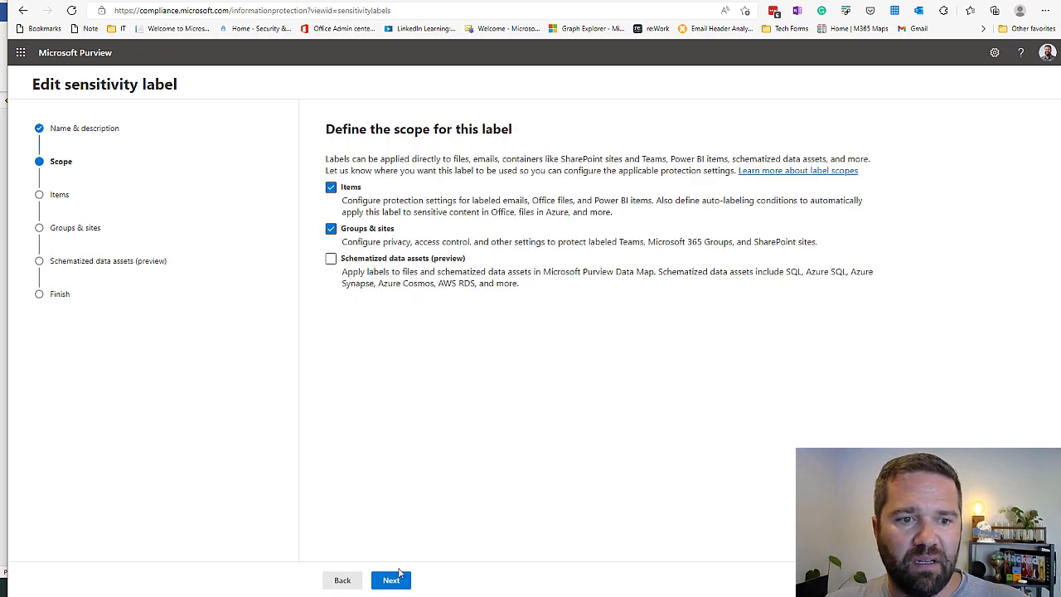
left_click(404, 580)
left_click(401, 583)
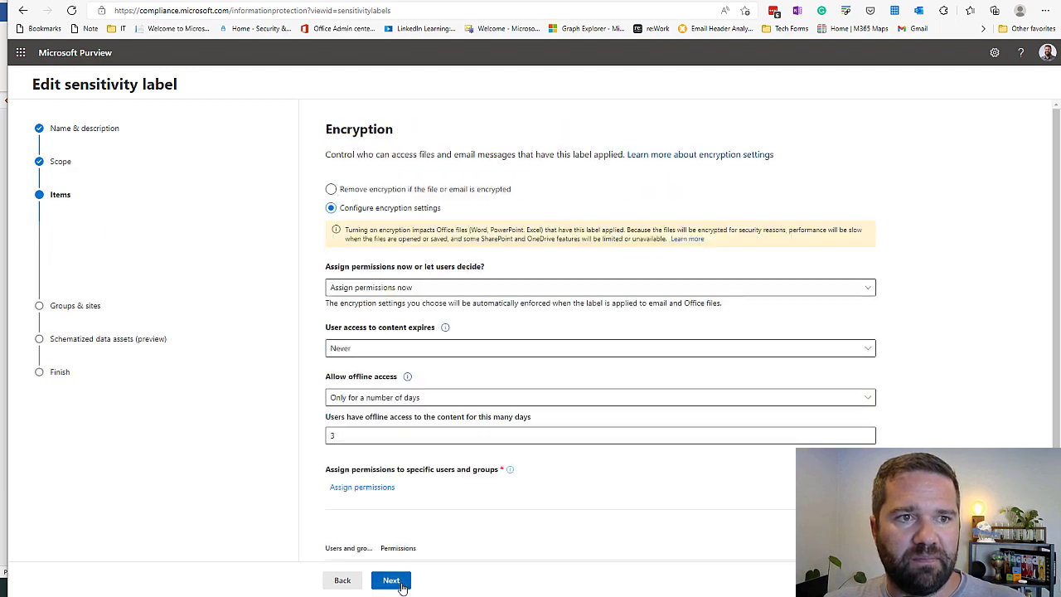
left_click(402, 583)
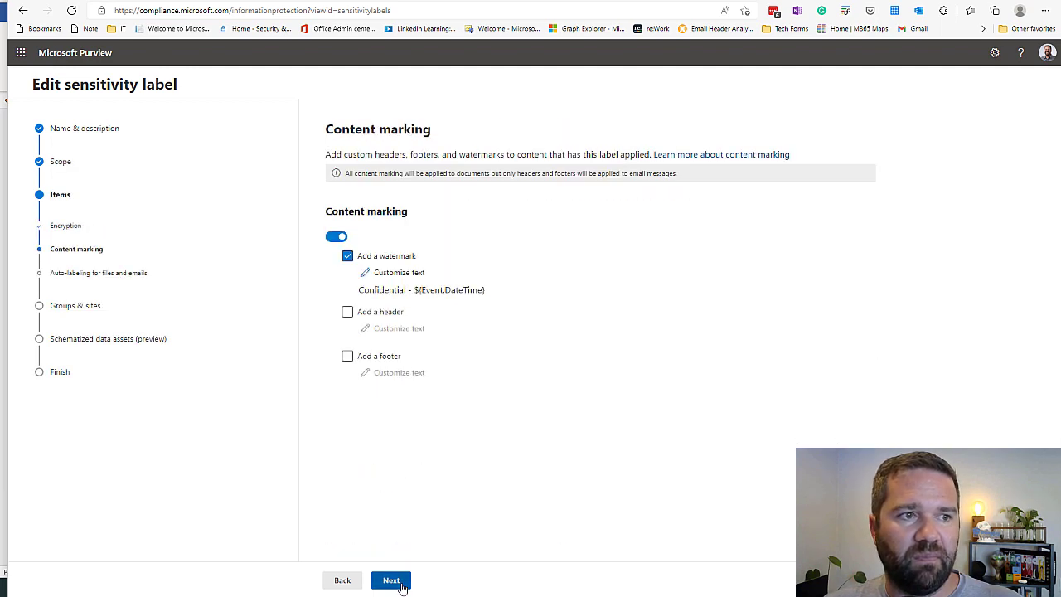
left_click(402, 584)
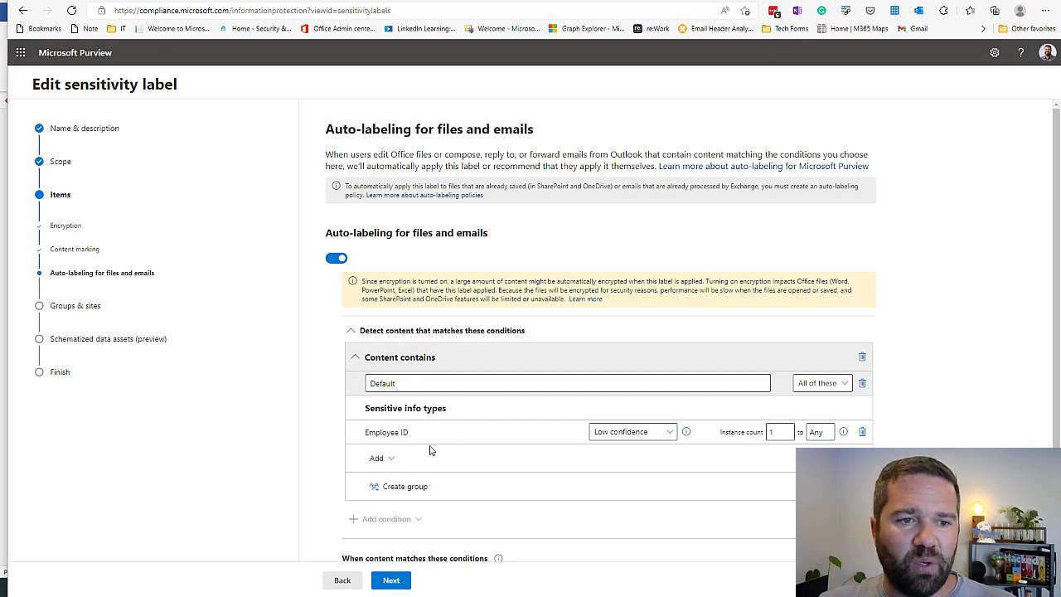
Search the sensitive info types for "credit" and add Credit Card Number to the auto-labeling condition, keeping it at high confidence.
left_click(377, 459)
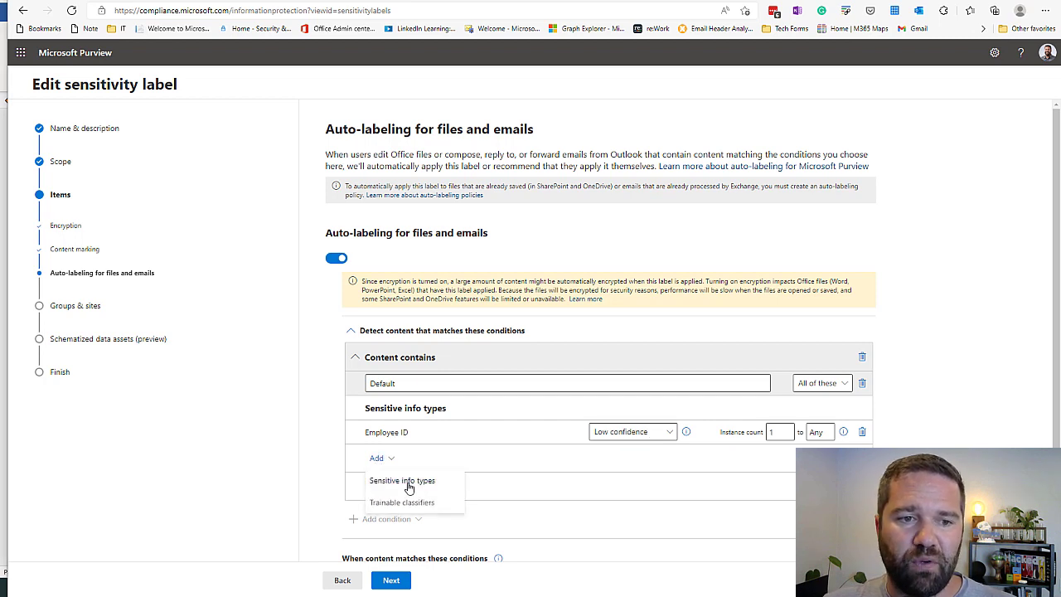
left_click(408, 487)
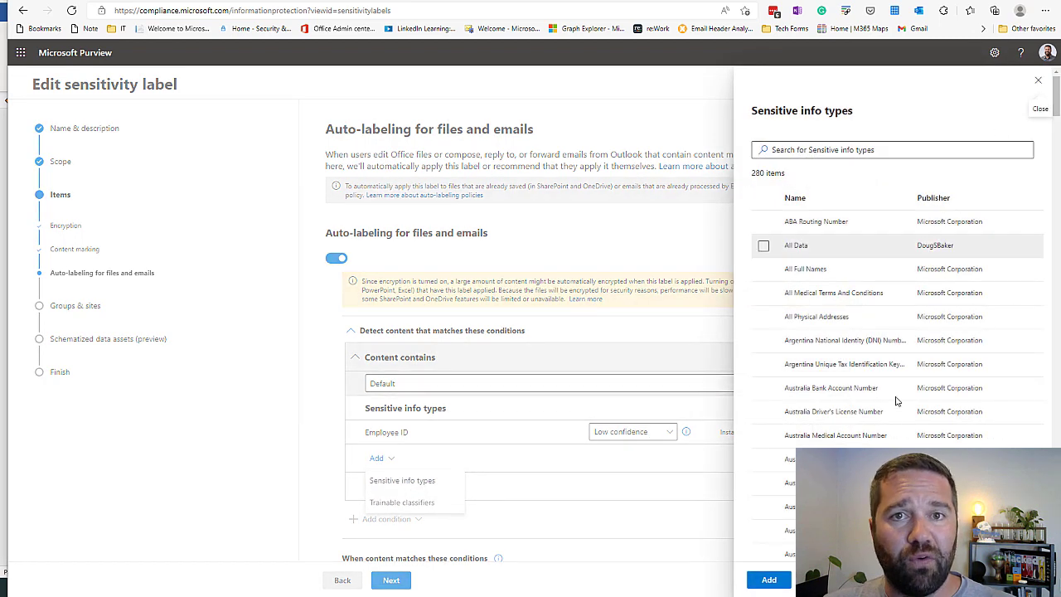
left_click(809, 150)
type("credit")
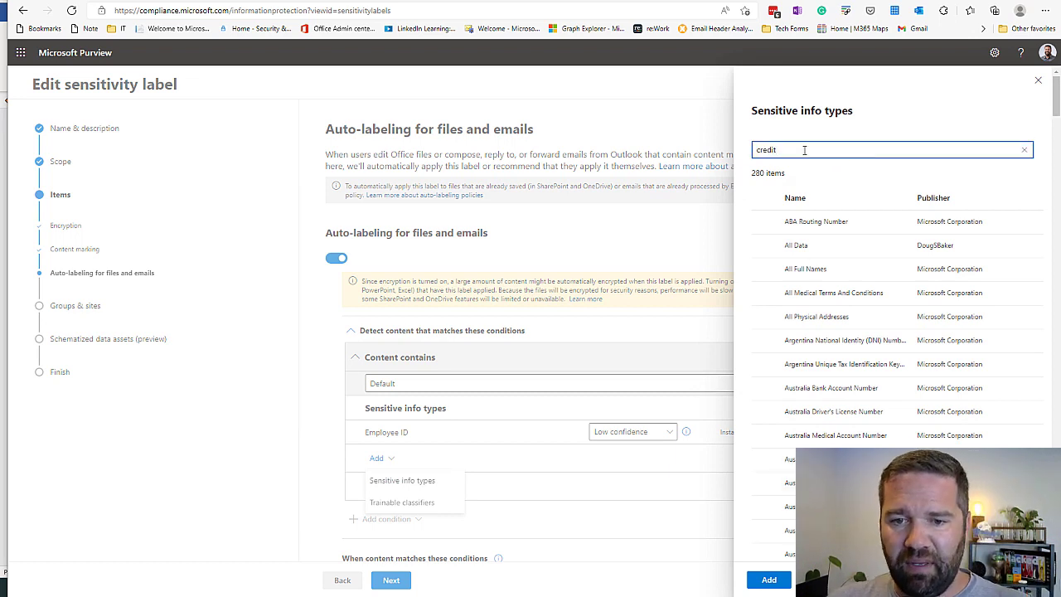
key("Return")
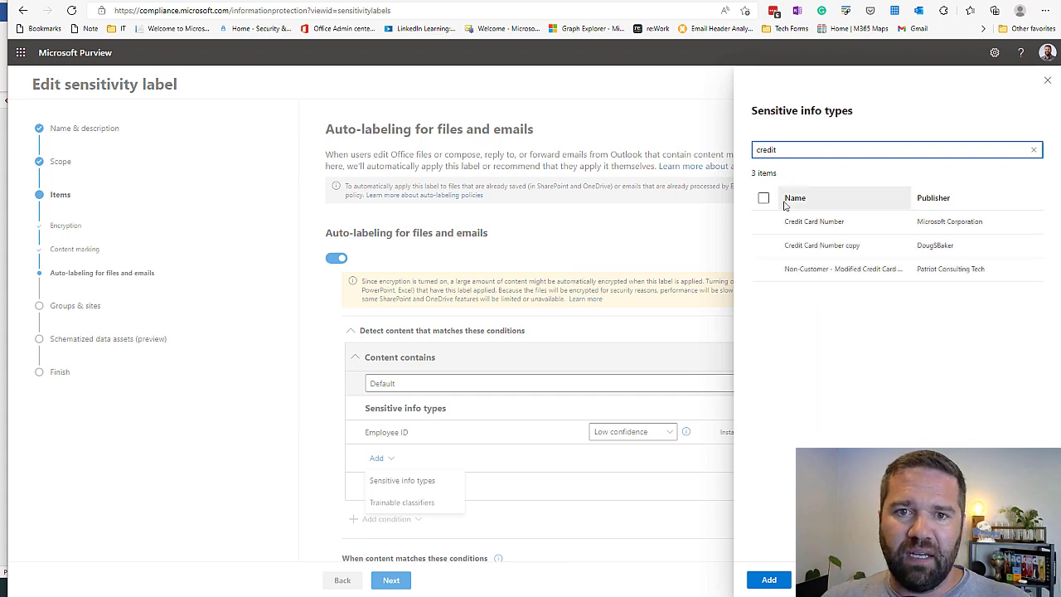
left_click(763, 222)
left_click(770, 580)
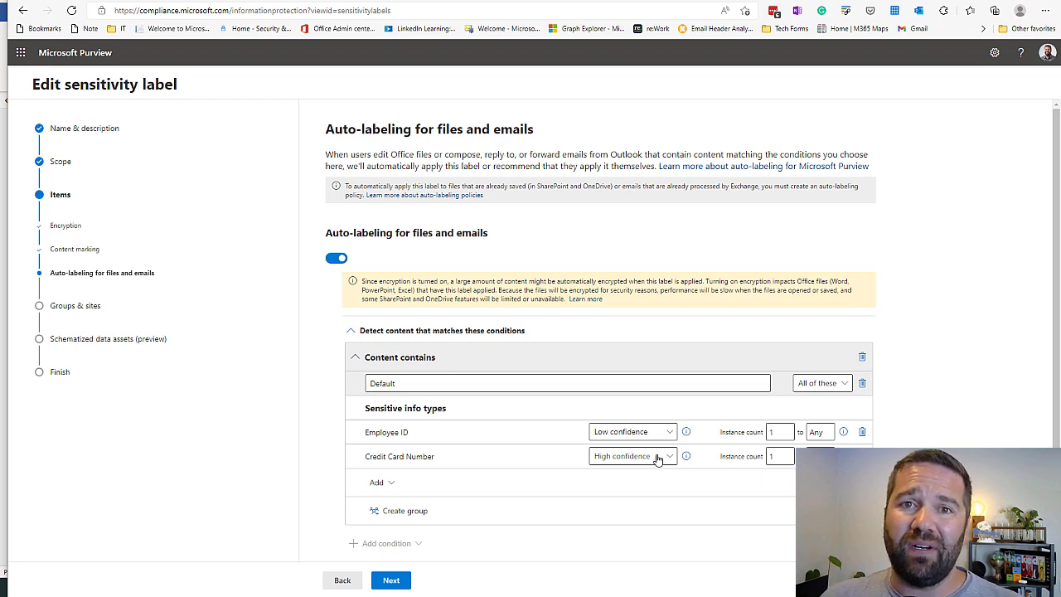
left_click(599, 456)
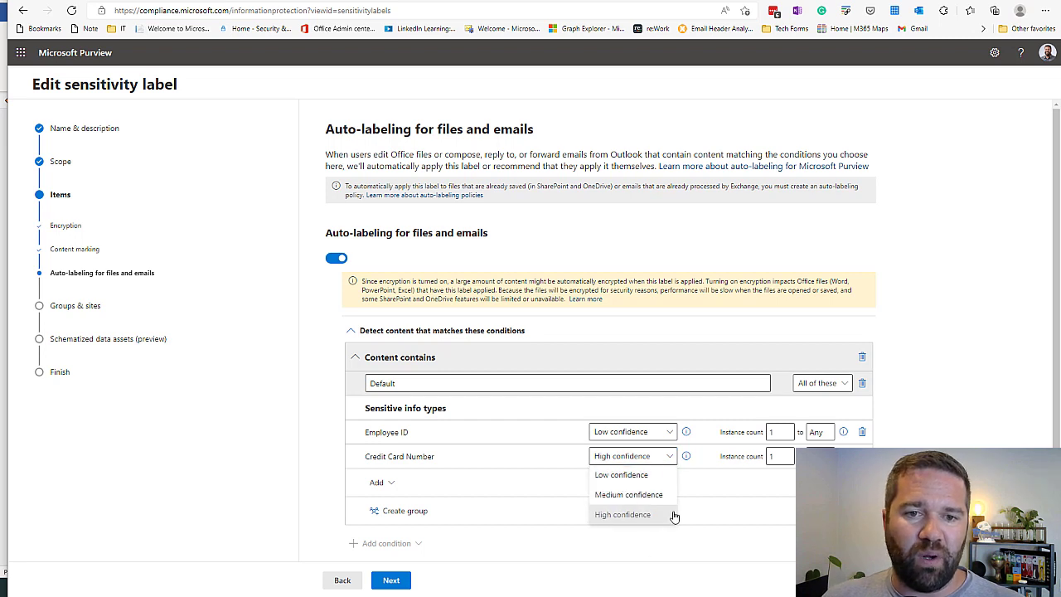
left_click(744, 460)
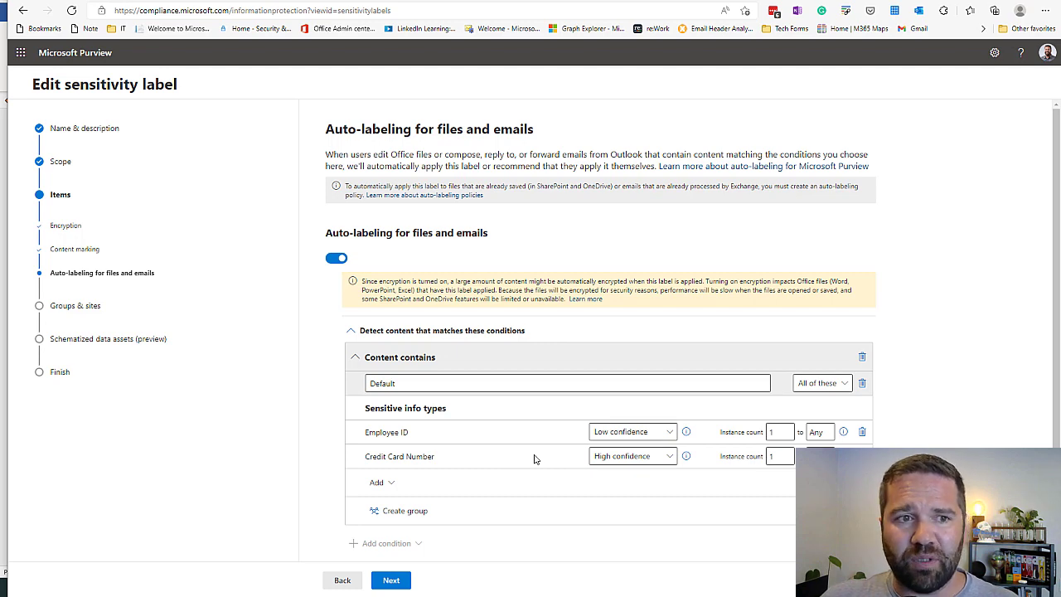
Set the action for content matching the conditions to "Recommend that users apply the label".
scroll(535, 458, "down", 2)
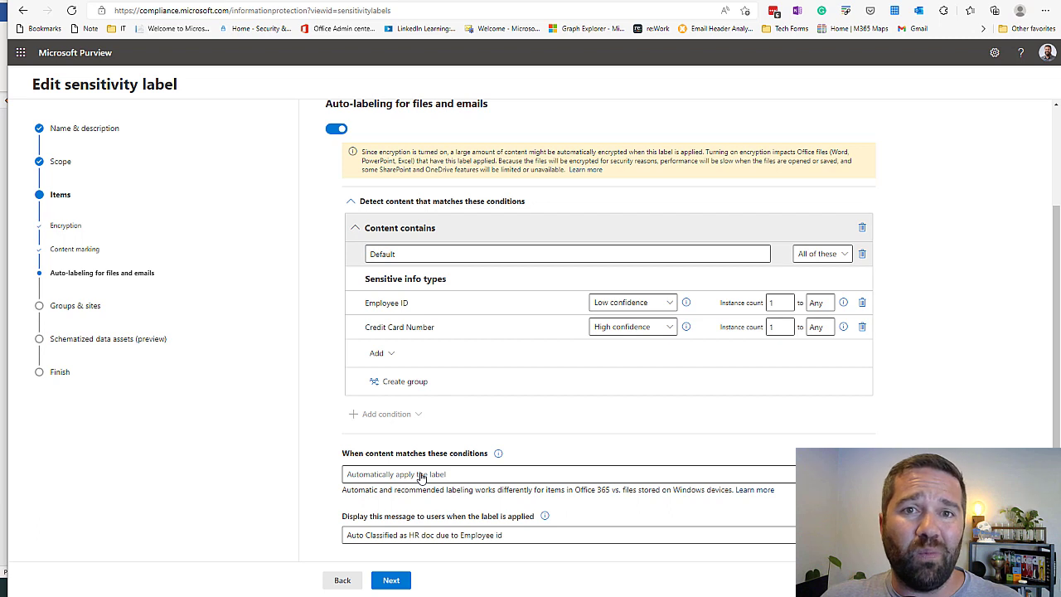
left_click(421, 475)
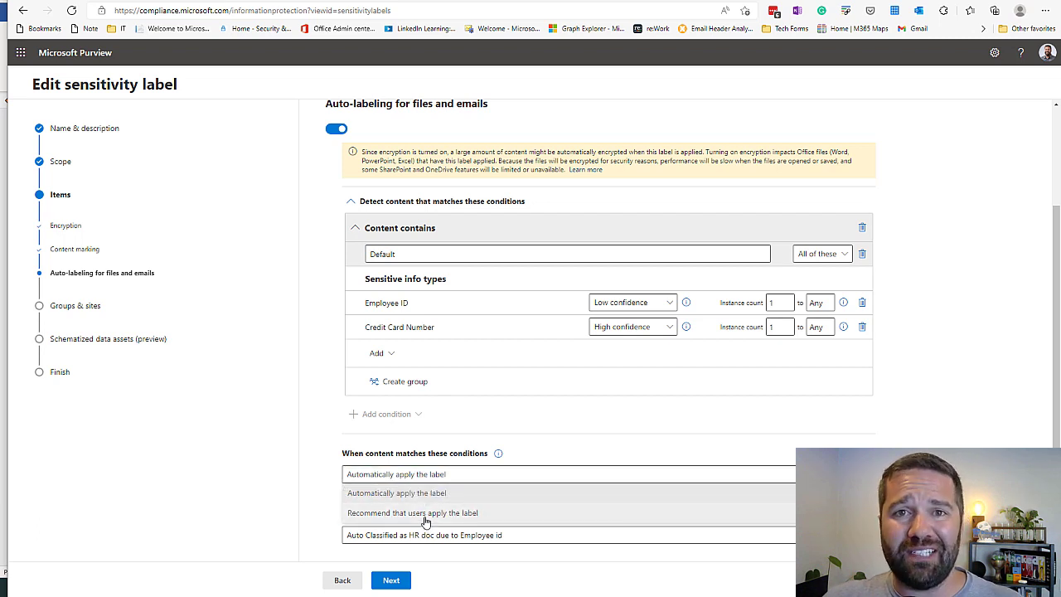
left_click(426, 513)
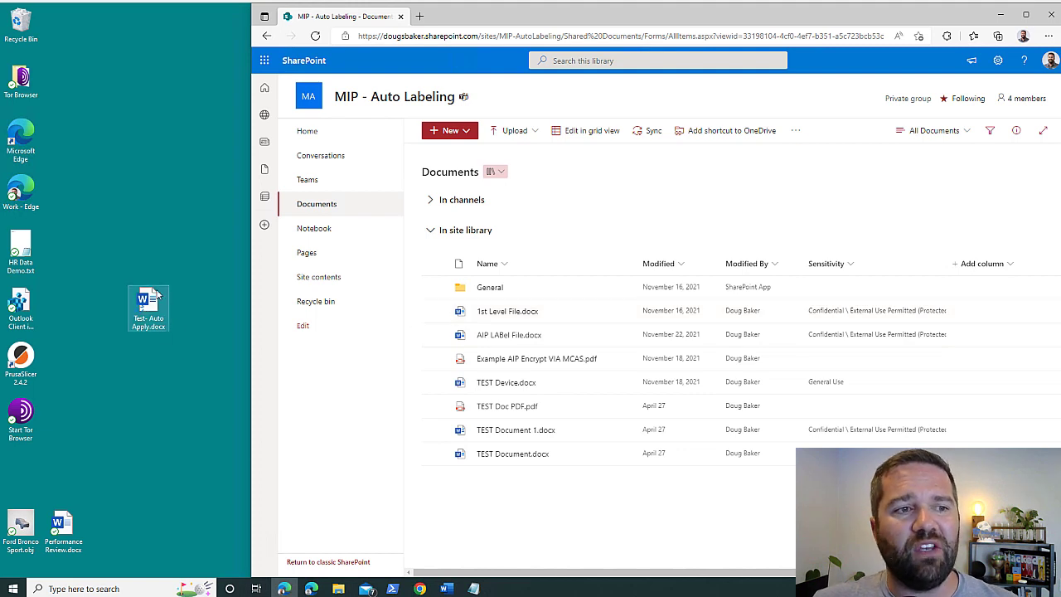
Upload Test- Auto Apply.docx from the desktop to the MIP - Auto Labeling SharePoint site's Documents library and check its sensitivity label.
left_click_drag(170, 326, 557, 522)
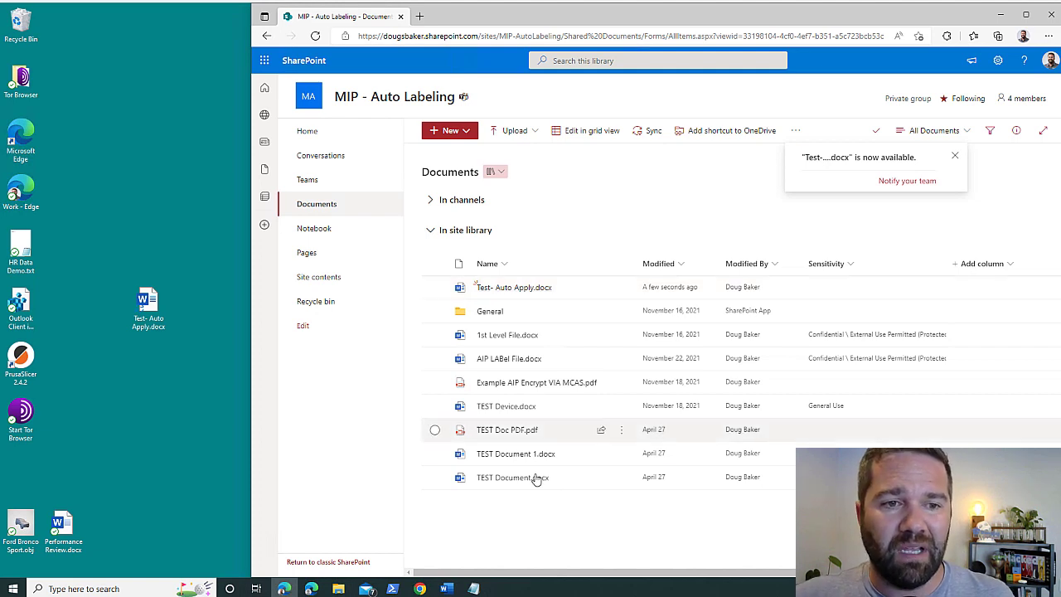
mouse_move(924, 339)
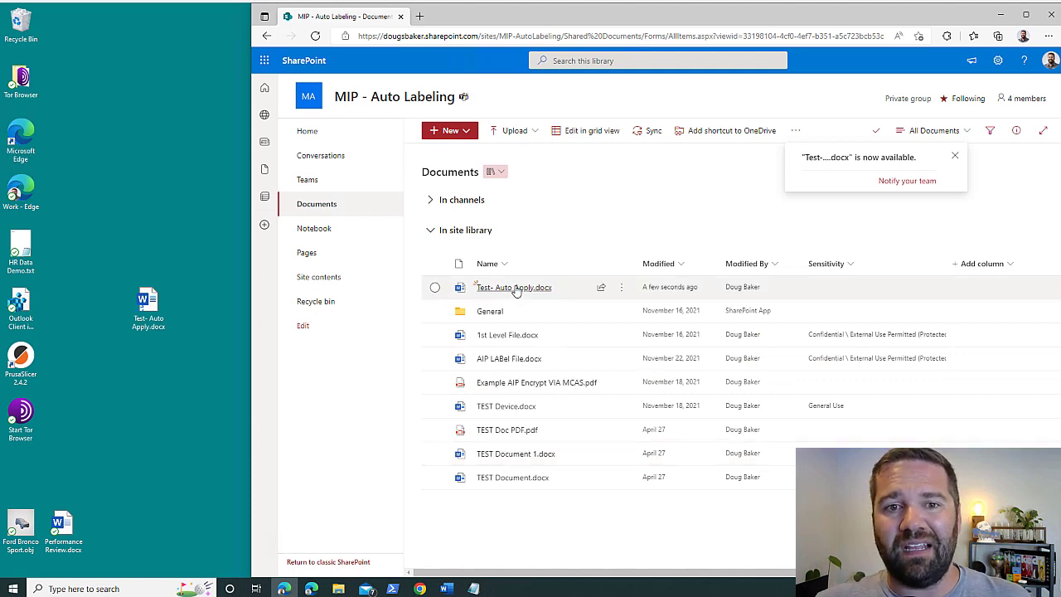
mouse_move(515, 288)
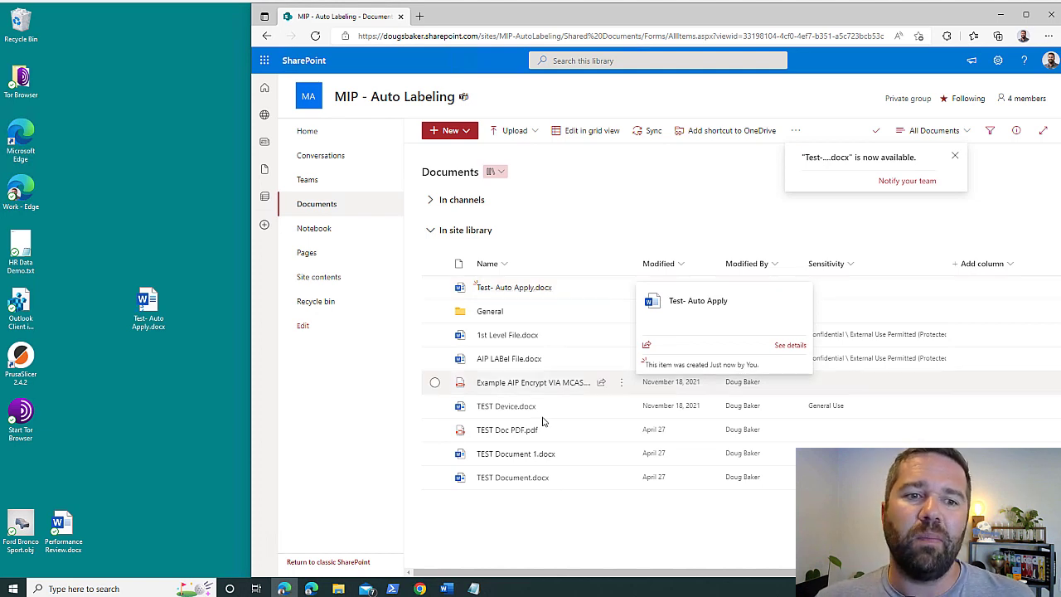
mouse_move(507, 438)
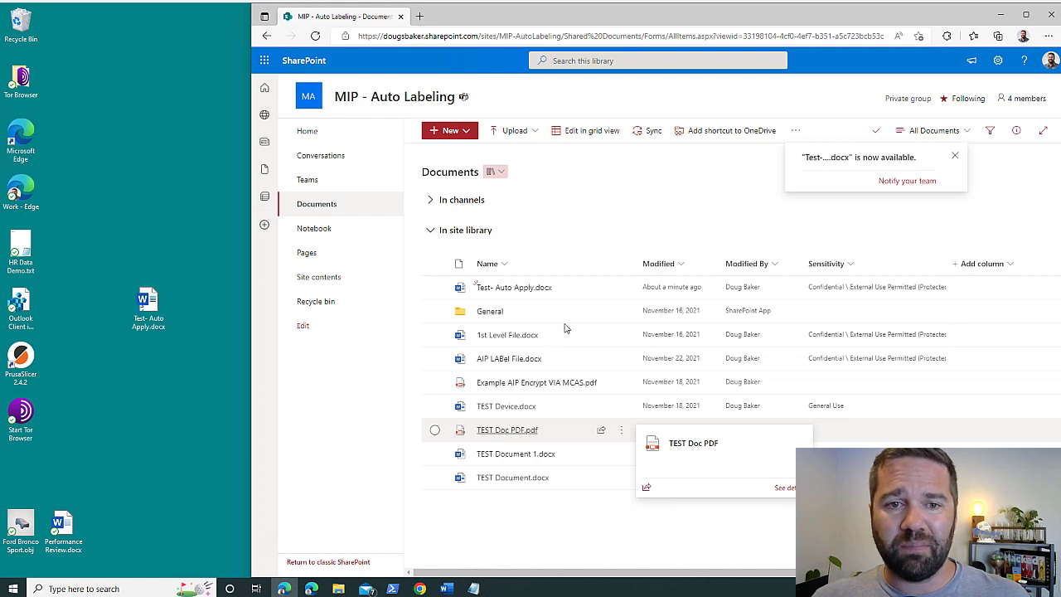
mouse_move(897, 292)
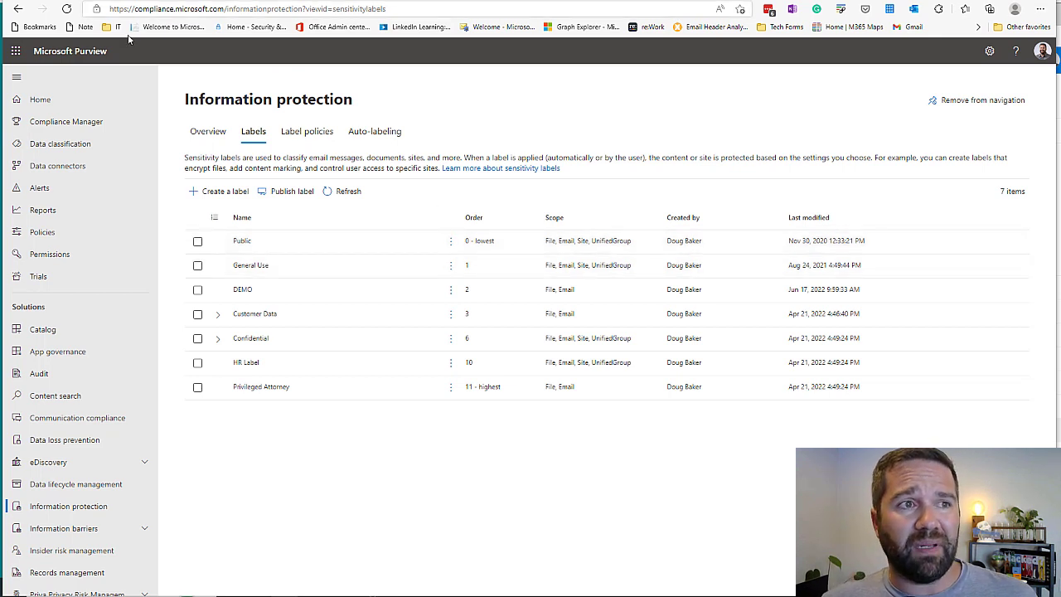
Open the MIP - AutoLabeling policy for editing from the auto-labeling policies in Microsoft Purview.
left_click(393, 133)
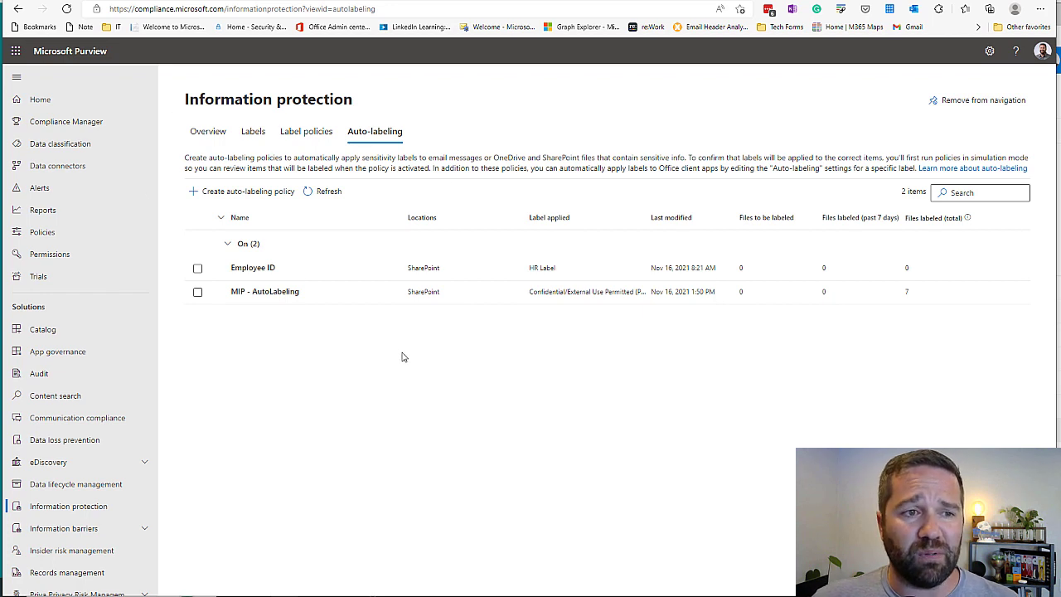
left_click(256, 291)
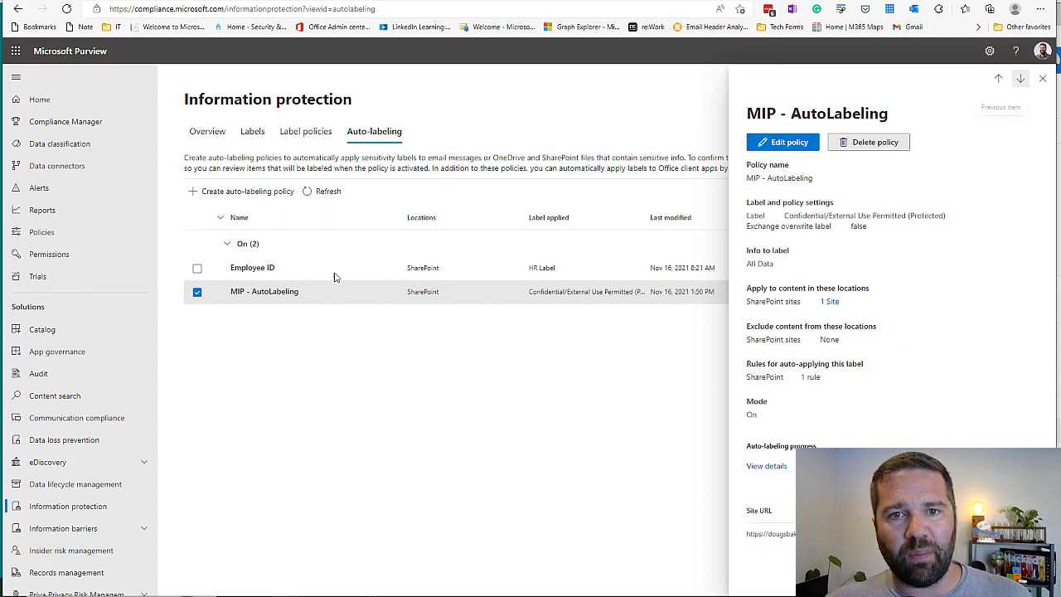
left_click(789, 142)
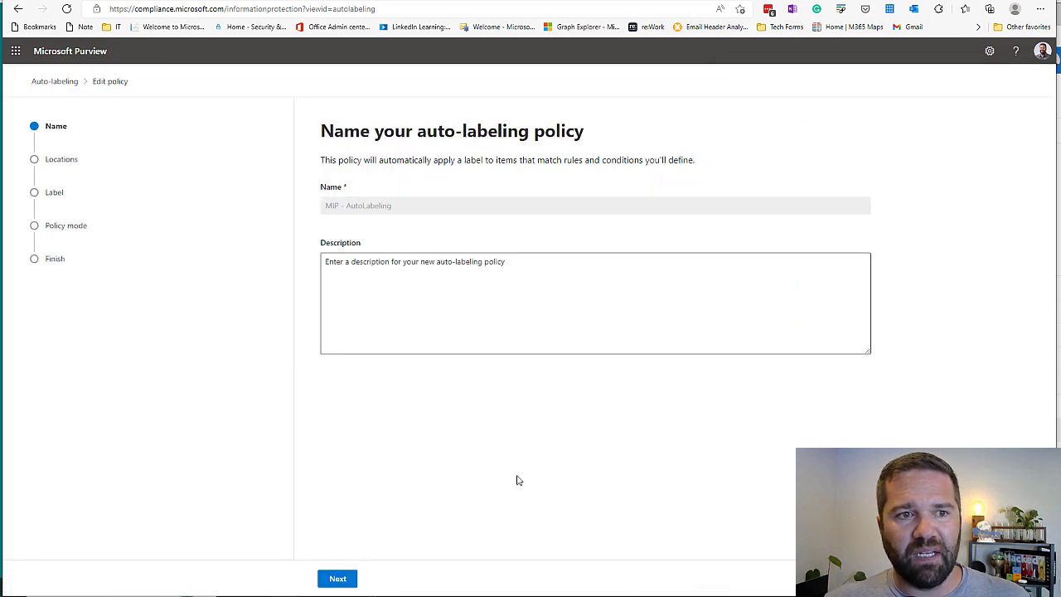
Examine the policy's locations and its included SharePoint sites, and continue to the rules for SharePoint files.
left_click(338, 579)
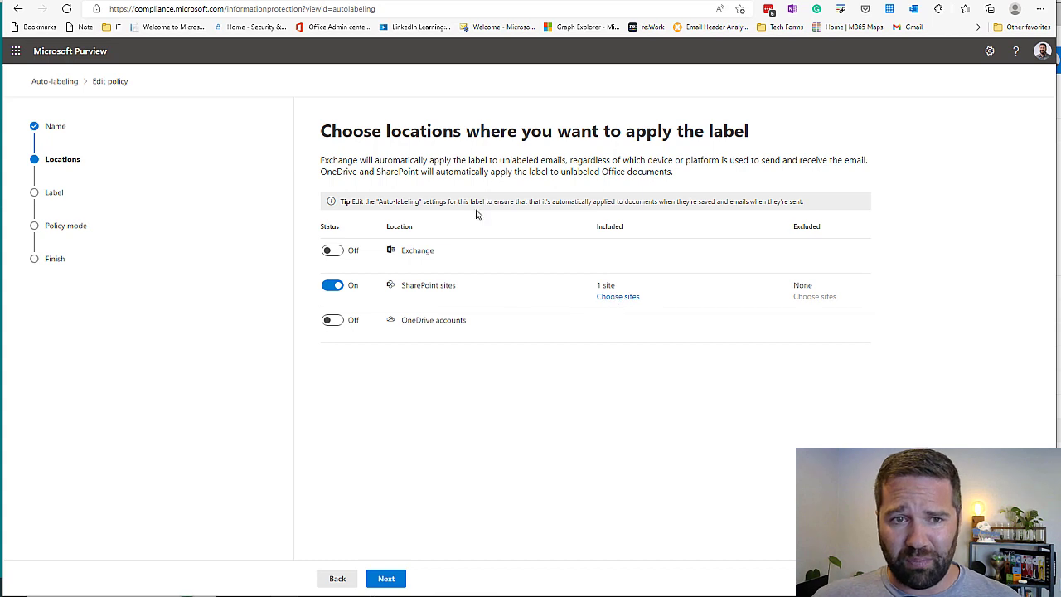
left_click(627, 297)
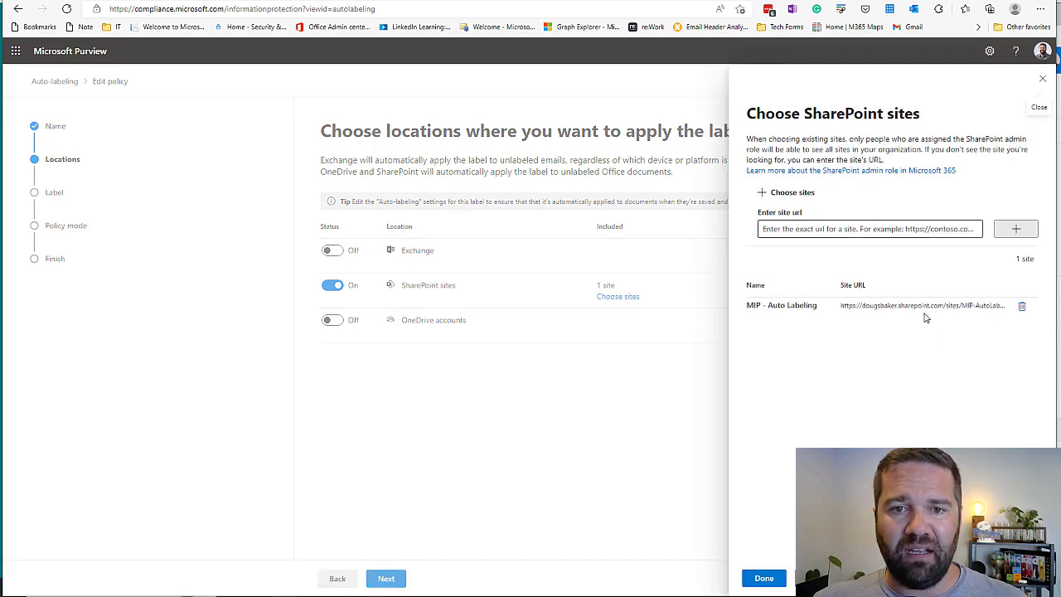
left_click(1043, 78)
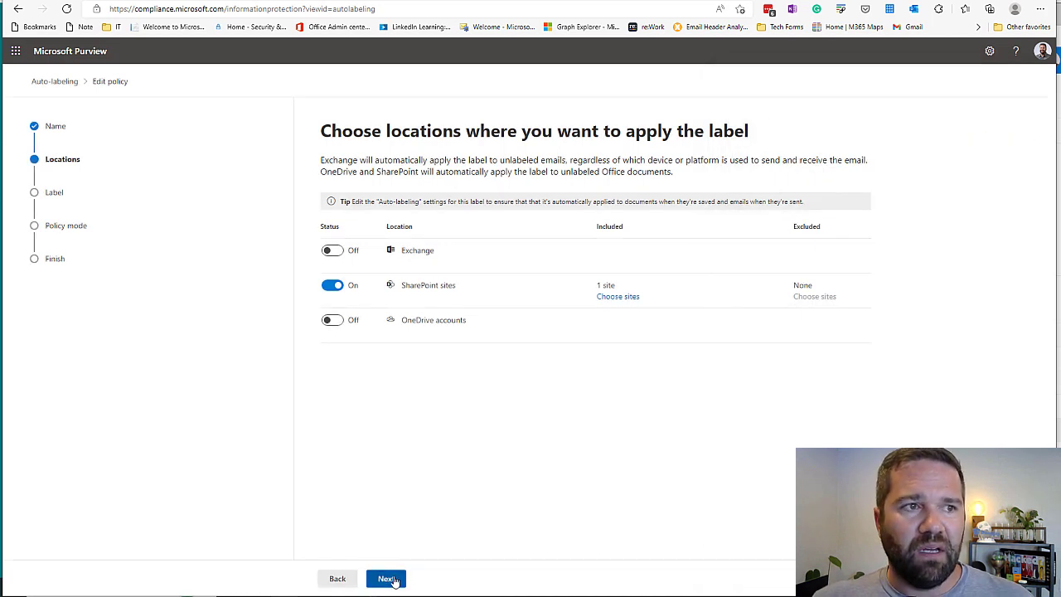
left_click(388, 579)
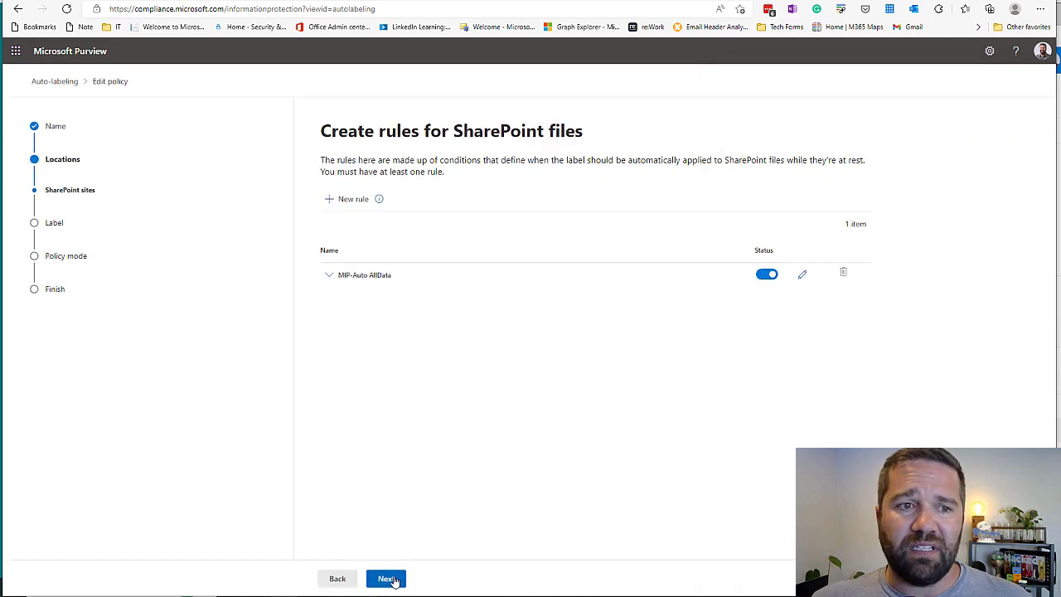
Edit the MIP-Auto AllData rule and add the Credit Card Number sensitive info type to its Content contains condition.
left_click(328, 277)
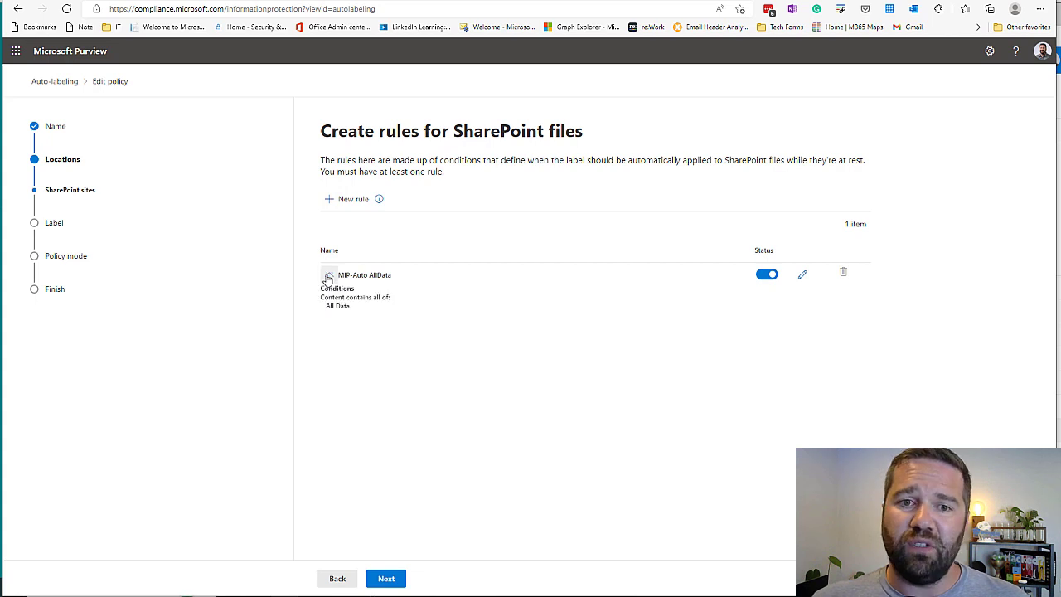
left_click(803, 275)
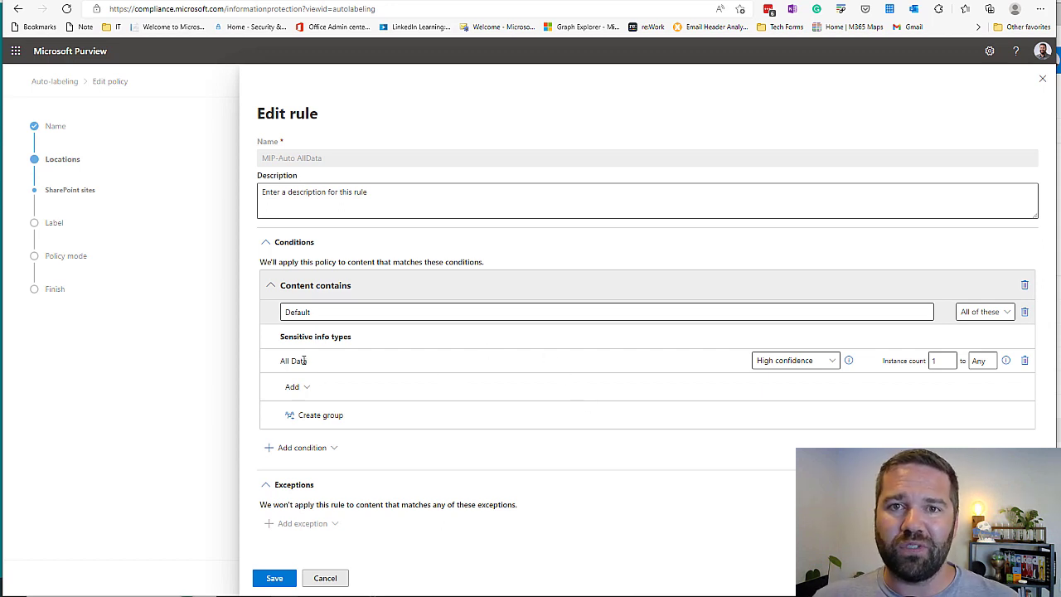
left_click(305, 386)
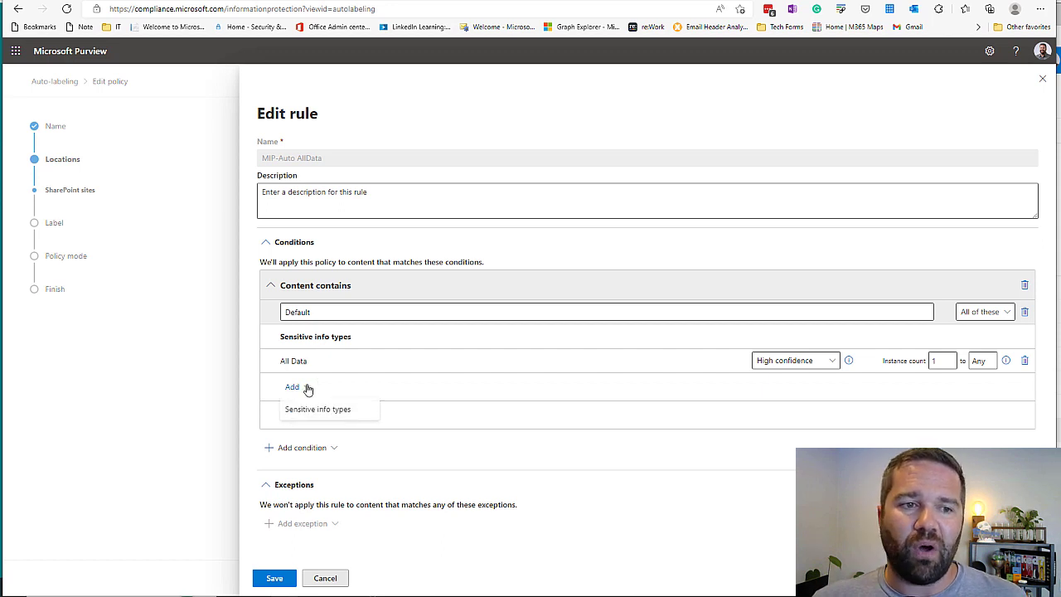
left_click(317, 409)
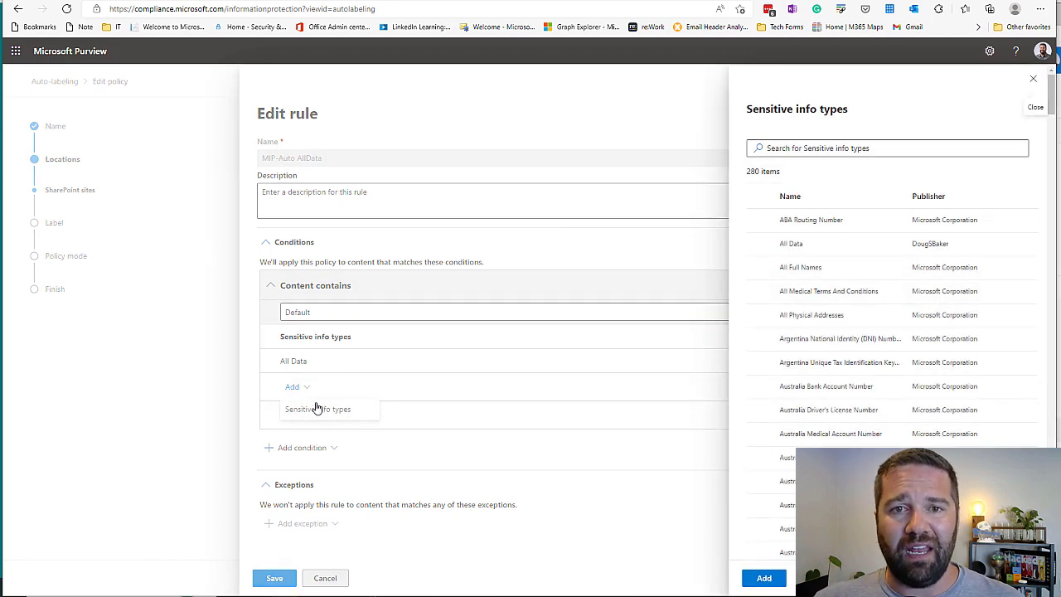
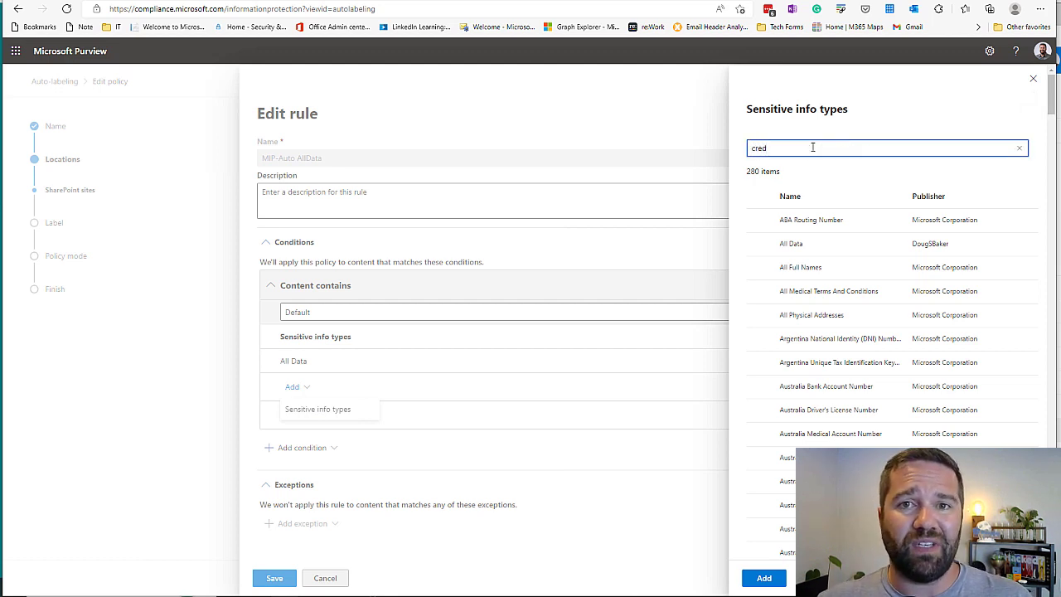
type("it")
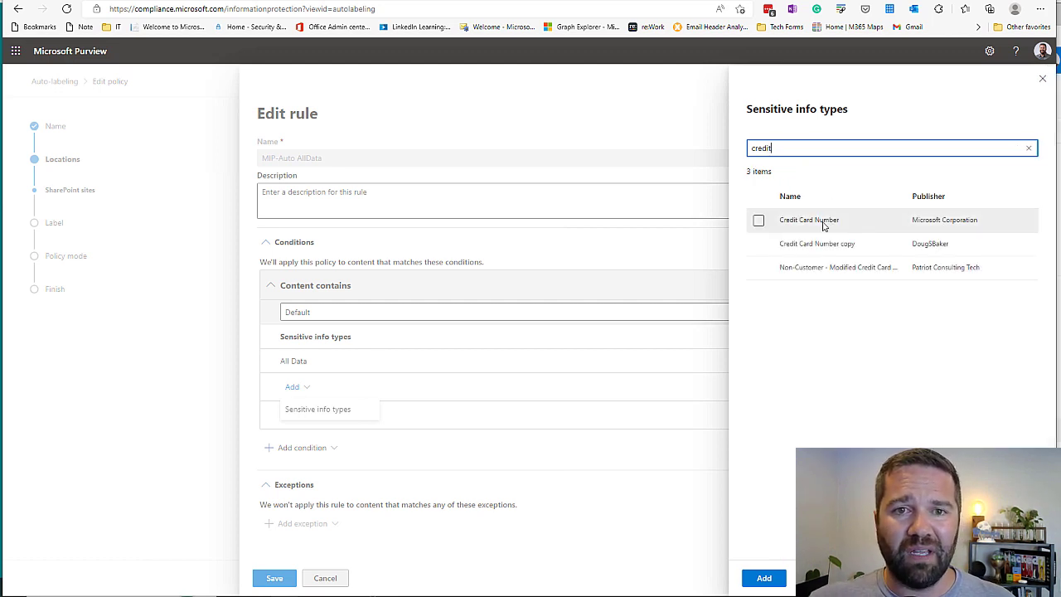
left_click(760, 221)
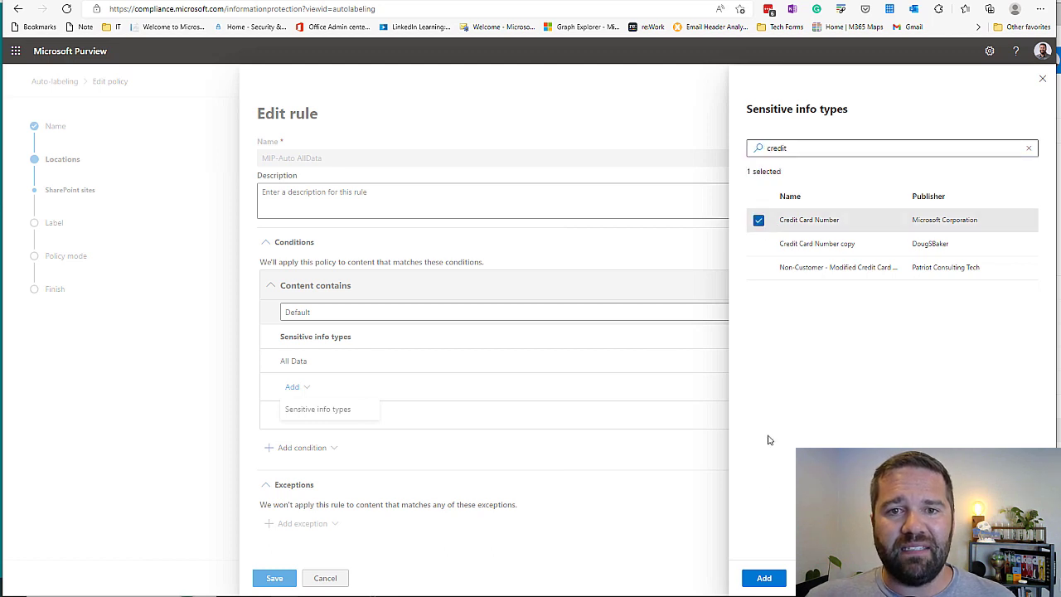
left_click(765, 578)
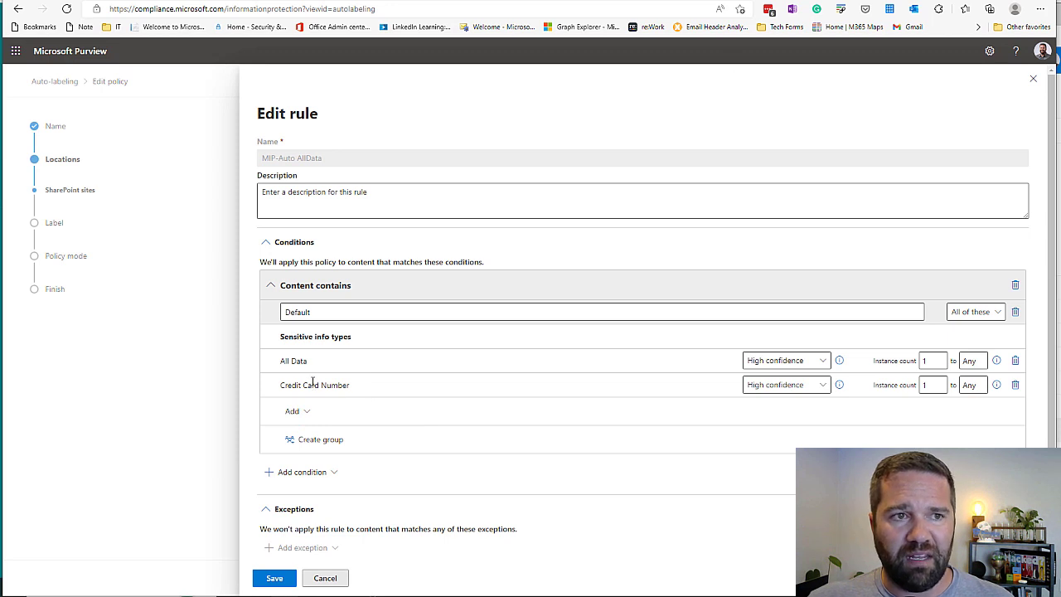
Try adding a "Content is shared" condition to the rule and remove it again.
scroll(313, 381, "down", 1)
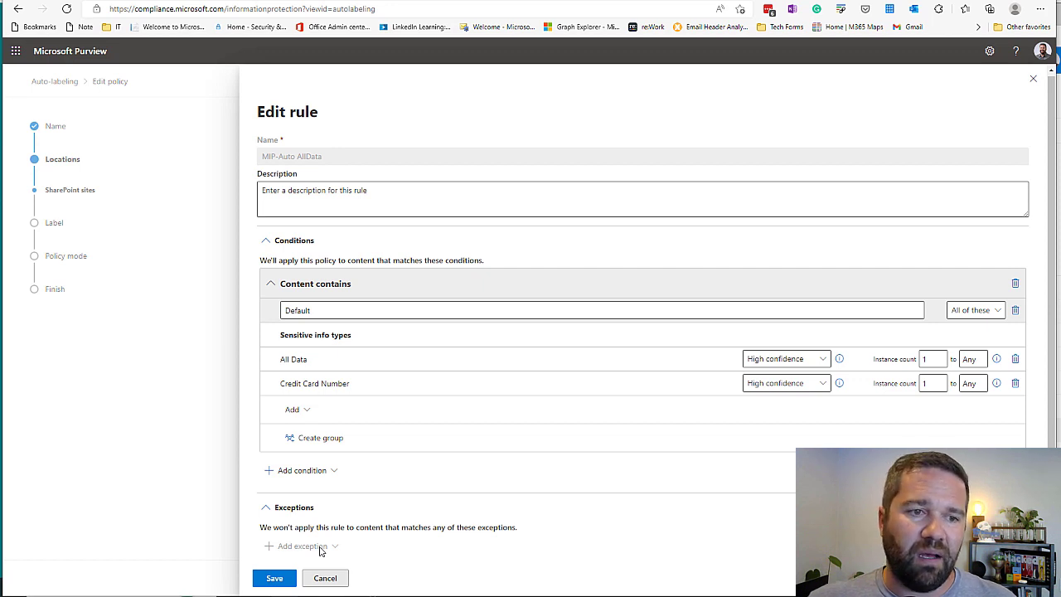
left_click(329, 472)
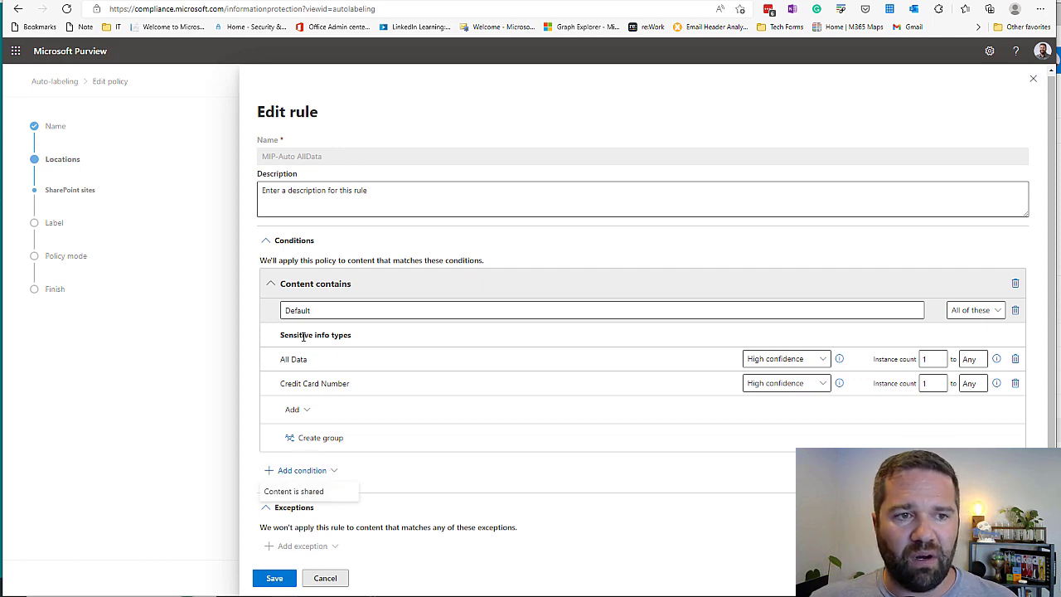
left_click(317, 495)
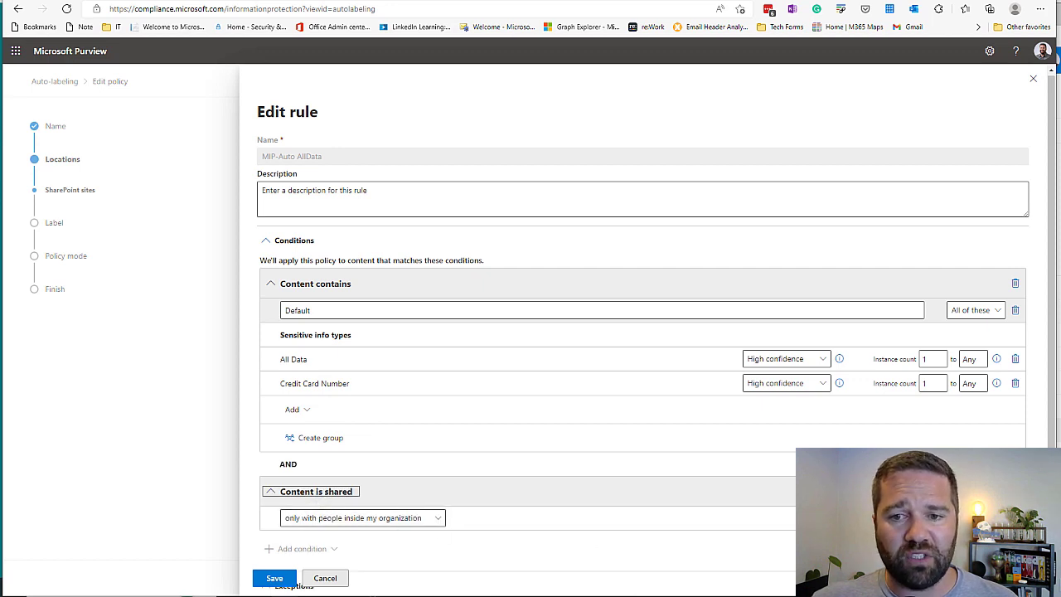
left_click(1015, 492)
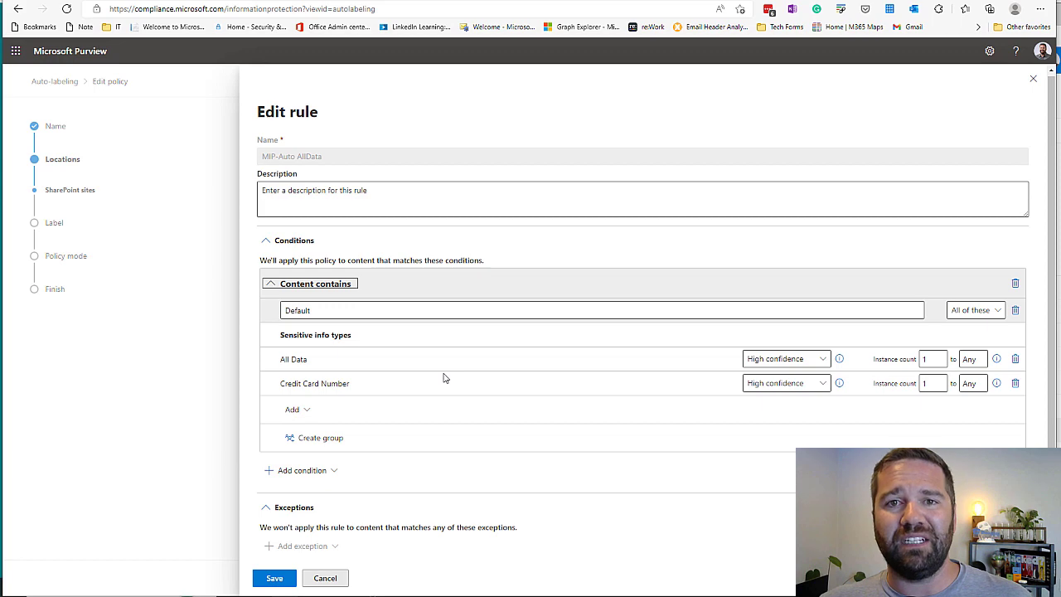
Save the rule, continue to the label to auto-apply and view the sensitivity labels available for it.
left_click(282, 580)
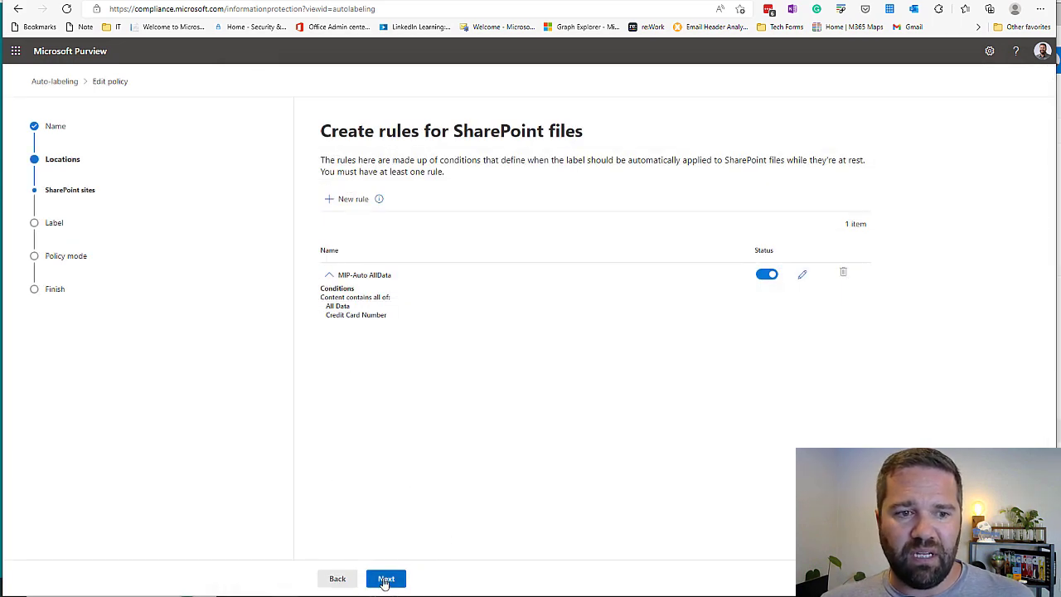
left_click(385, 579)
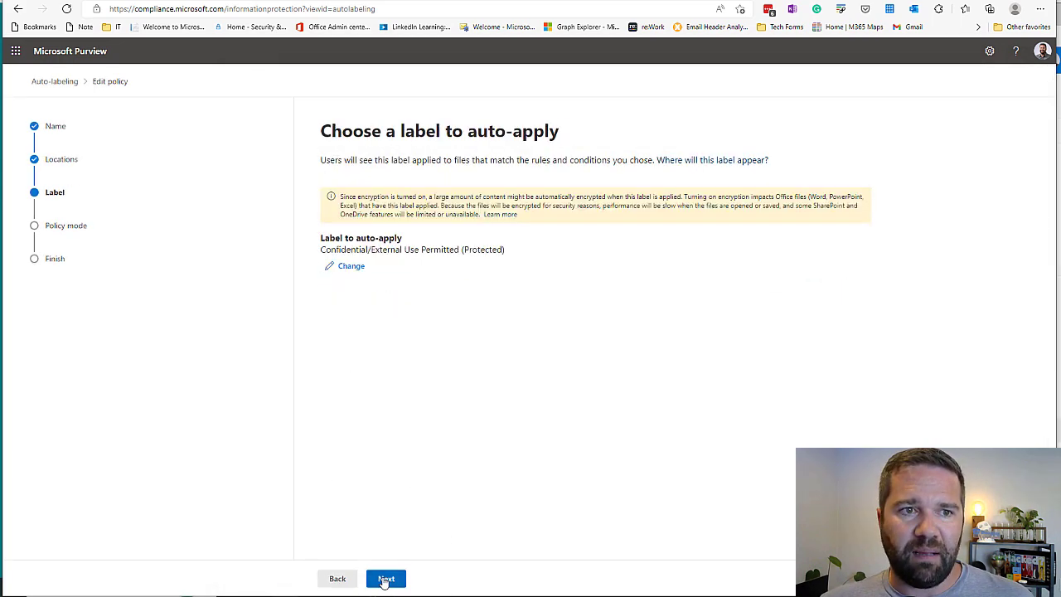
left_click(352, 267)
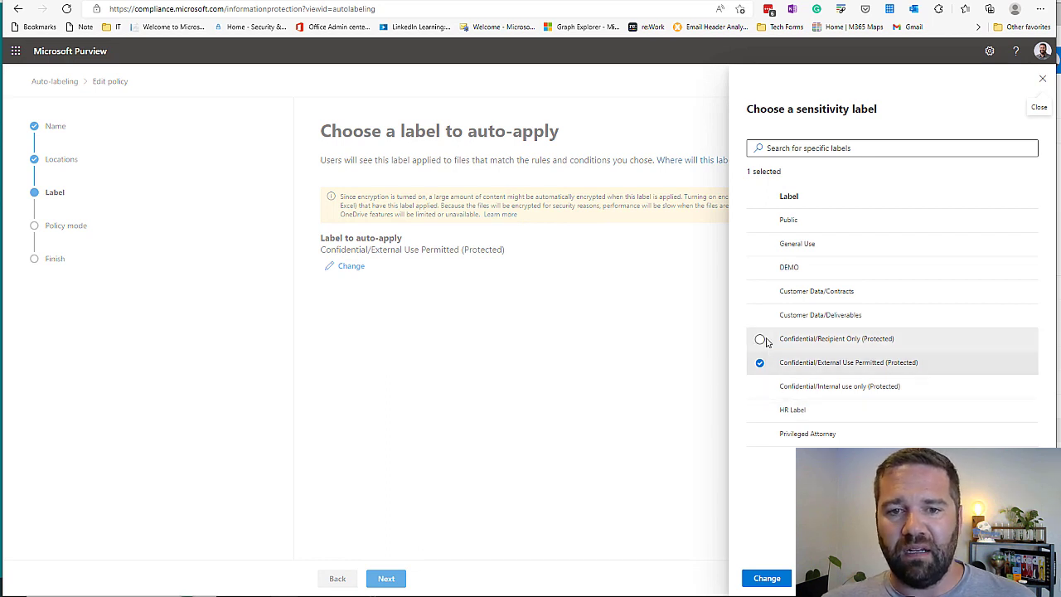
left_click(1042, 78)
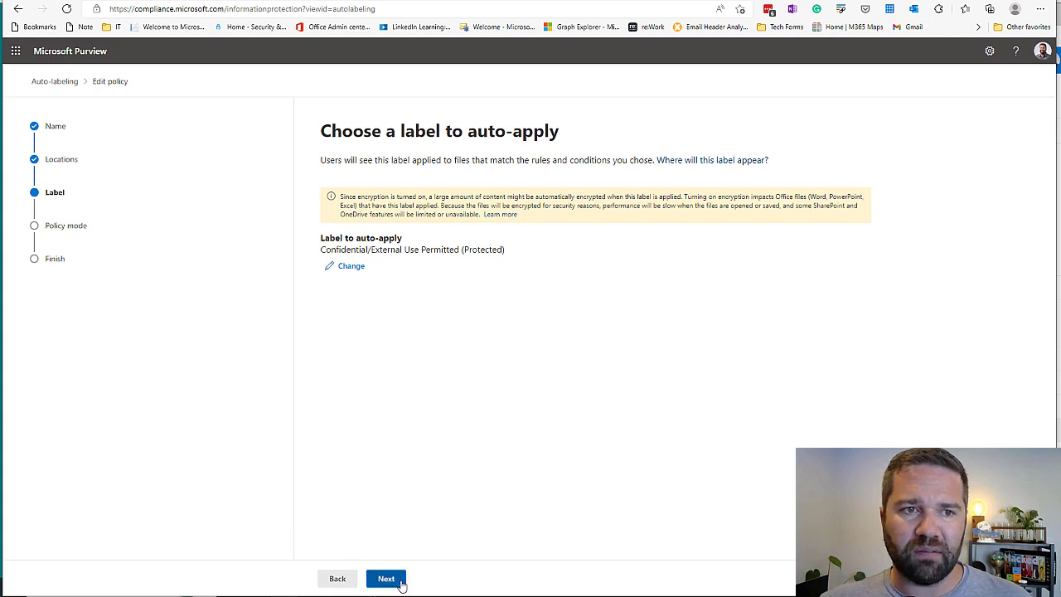
Keep the current auto-apply label and continue through the policy mode with "Run policy in simulation mode" selected.
left_click(386, 579)
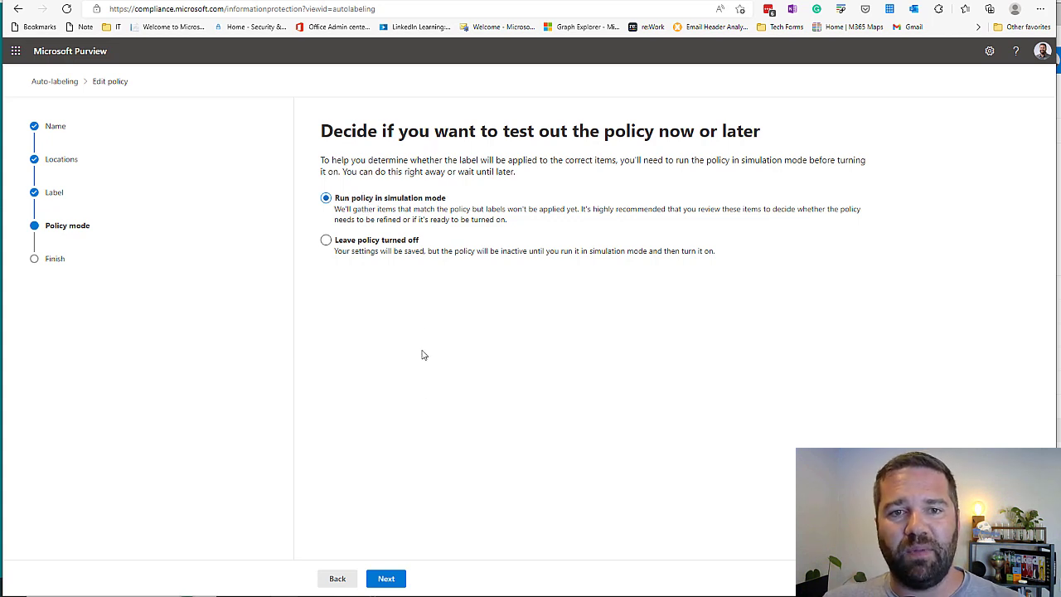
left_click(387, 579)
left_click(393, 580)
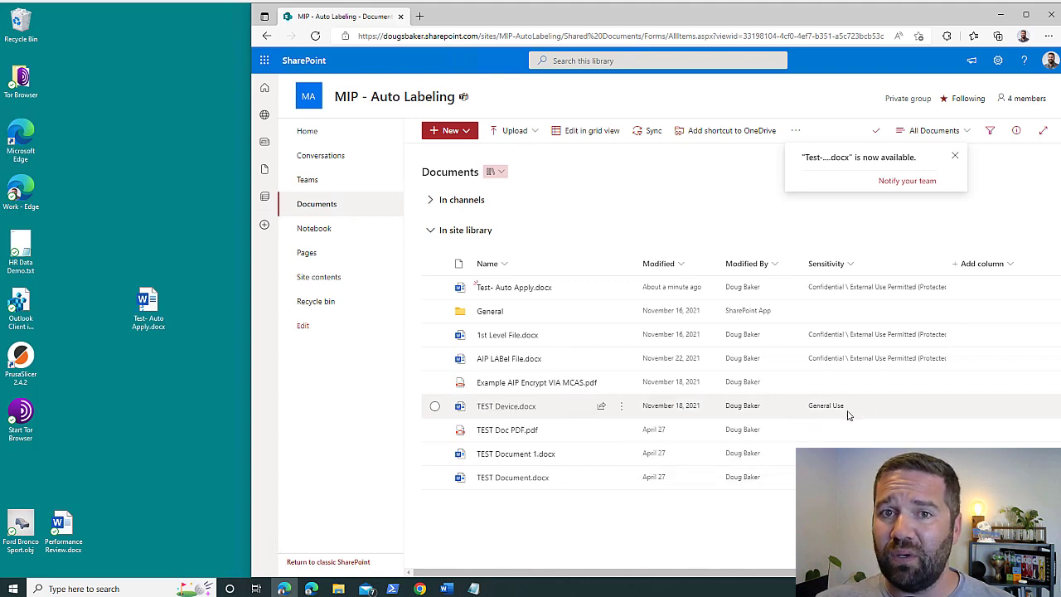
Switch to the MIP - MCAS Labeling SharePoint site and upload Test- Auto Apply.docx from the desktop to its Documents library.
mouse_move(830, 412)
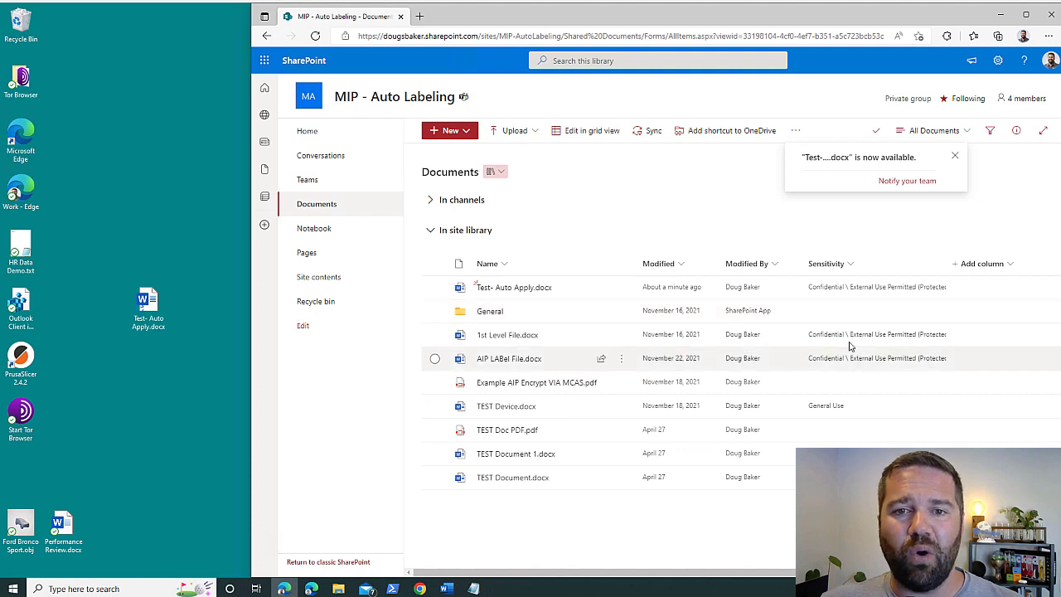
mouse_move(847, 341)
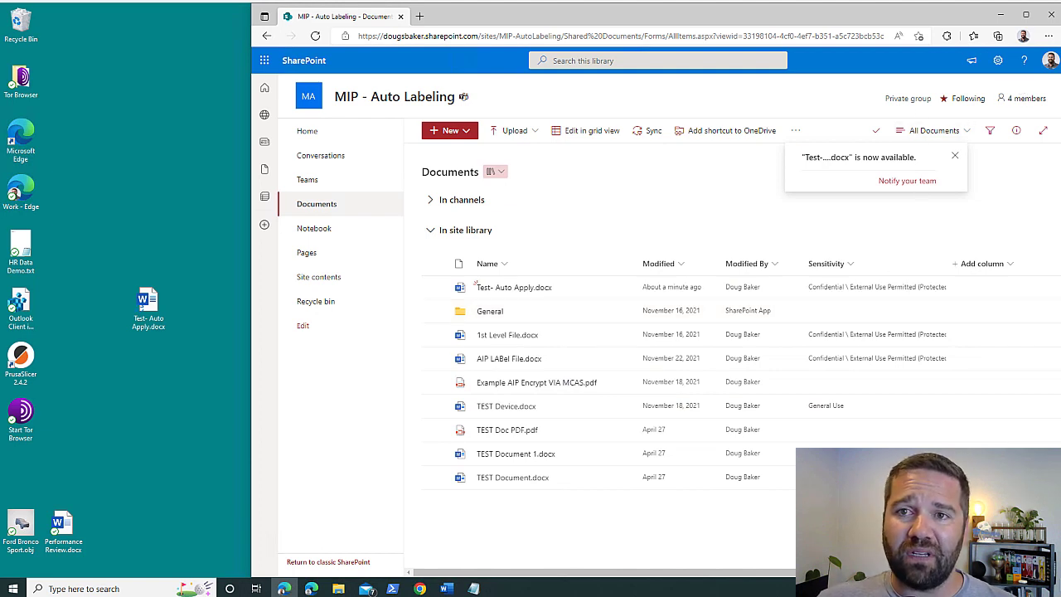
left_click(177, 589)
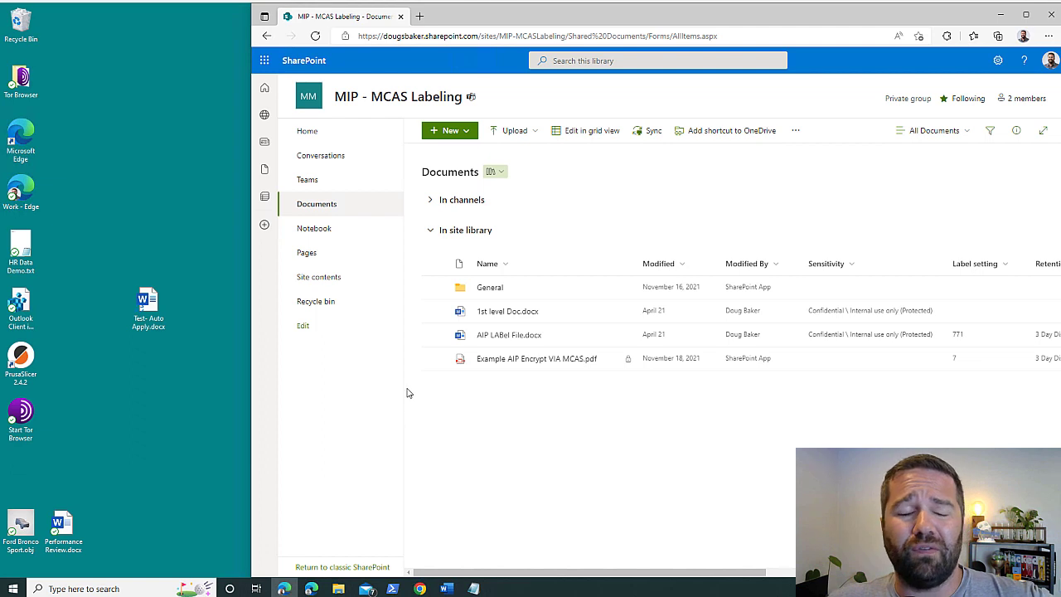
left_click(148, 308)
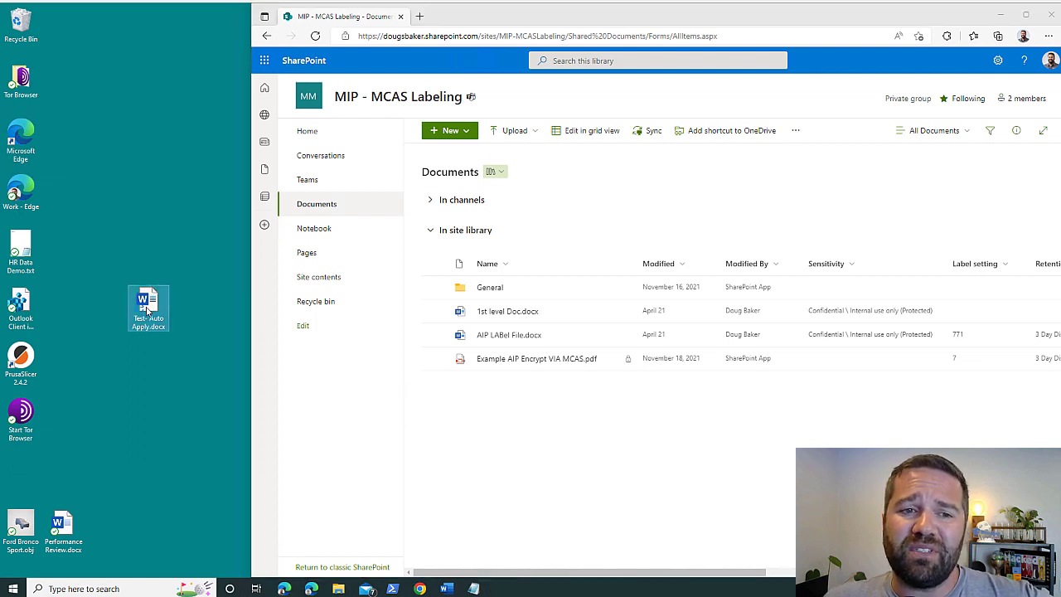
left_click_drag(148, 309, 579, 469)
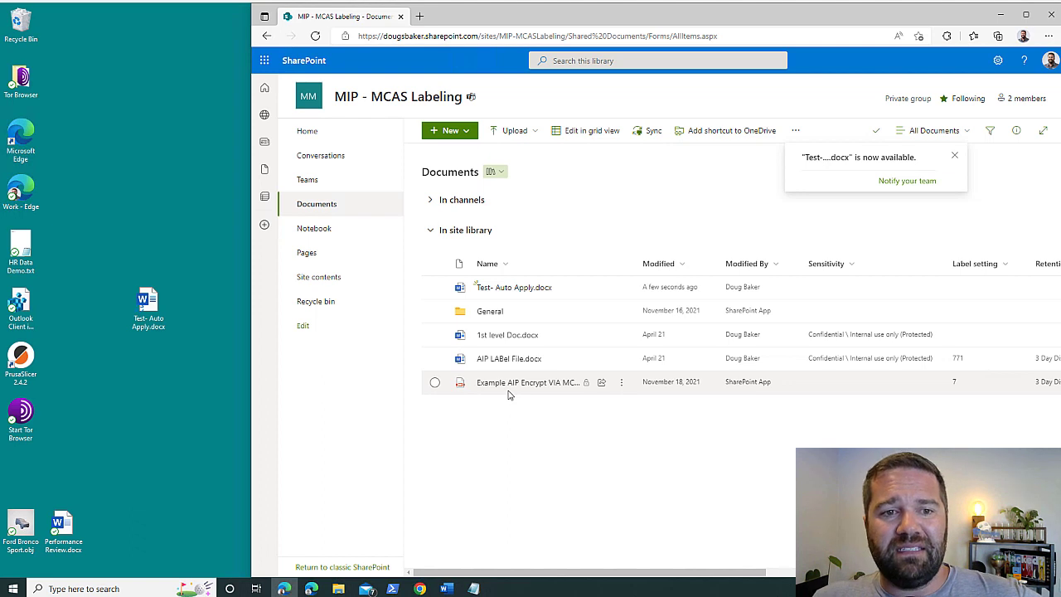
mouse_move(505, 391)
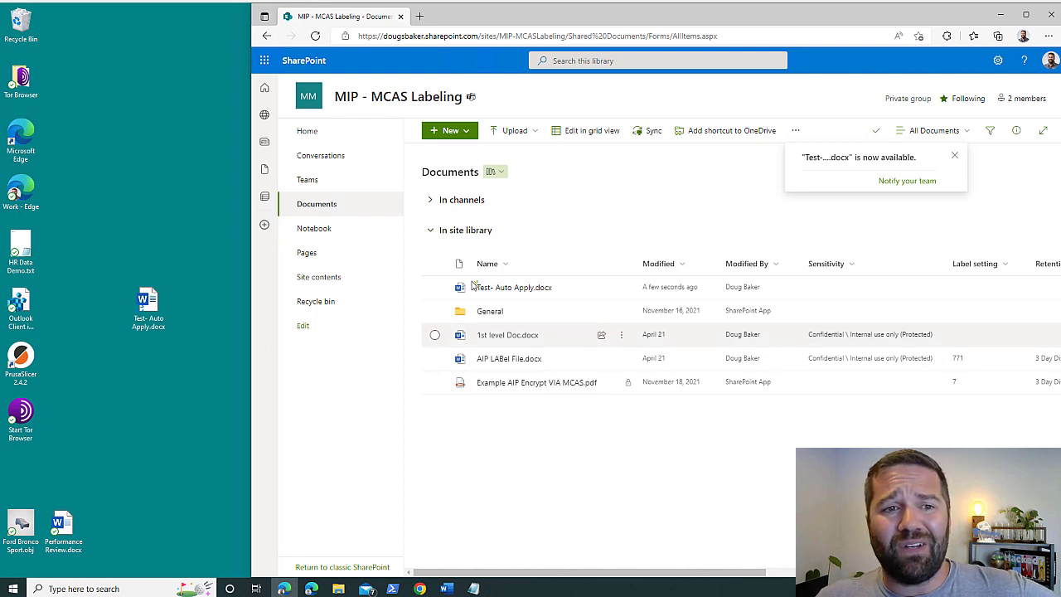
mouse_move(512, 290)
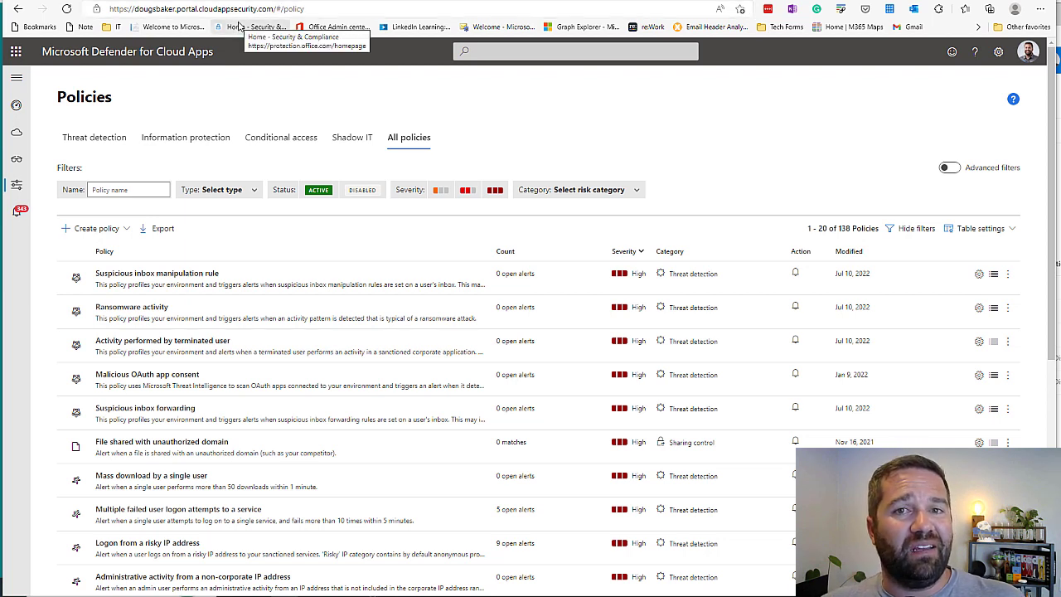
Switch to Microsoft Defender for Cloud Apps and view the files found in the connected apps.
mouse_move(17, 183)
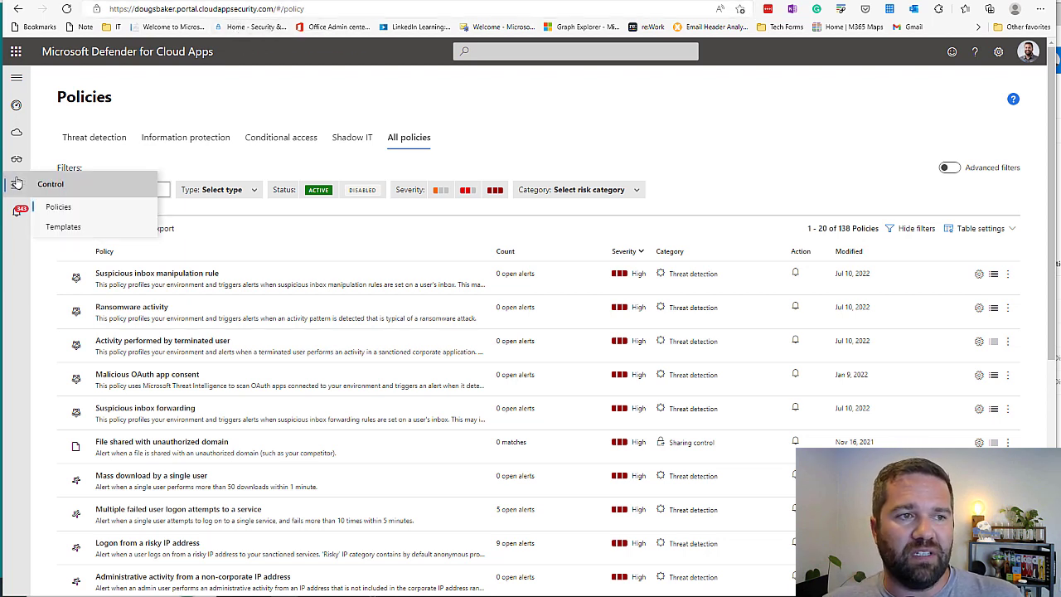
mouse_move(16, 136)
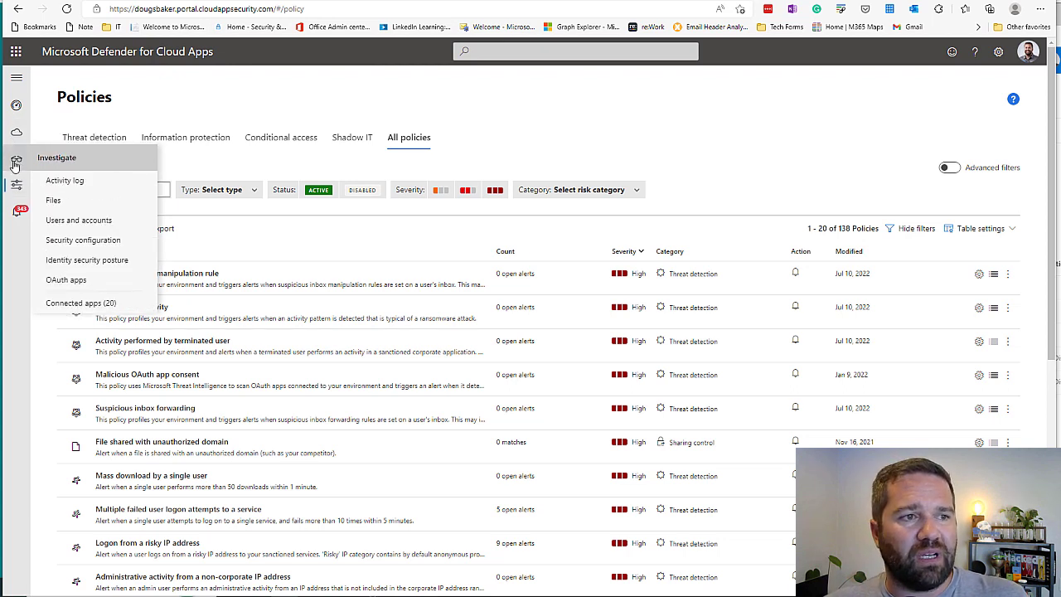
left_click(54, 200)
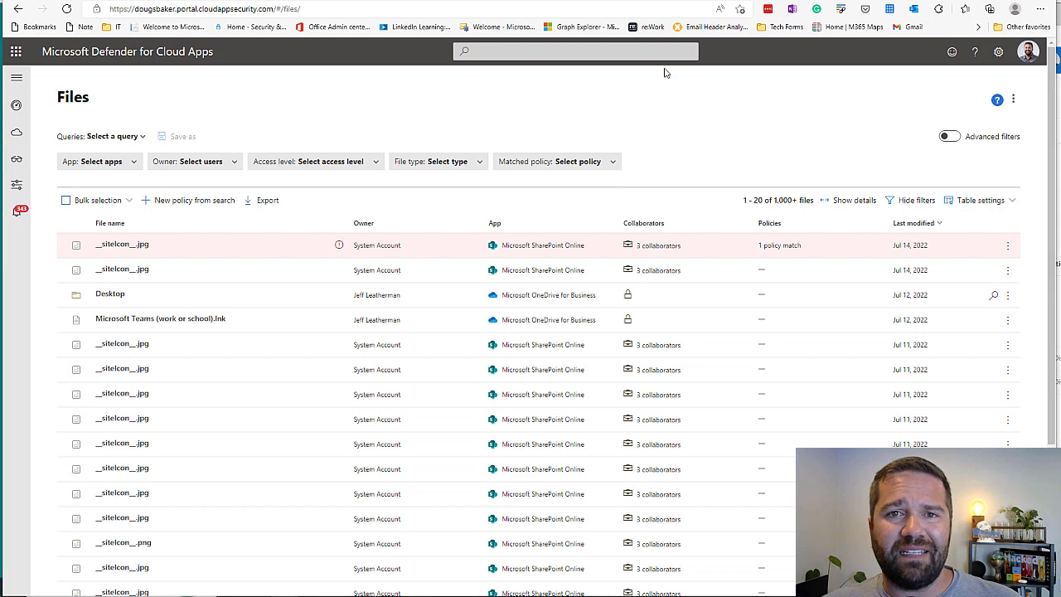
Examine the Microsoft Information Protection settings for scanning new files and inspecting protected files.
left_click(1000, 52)
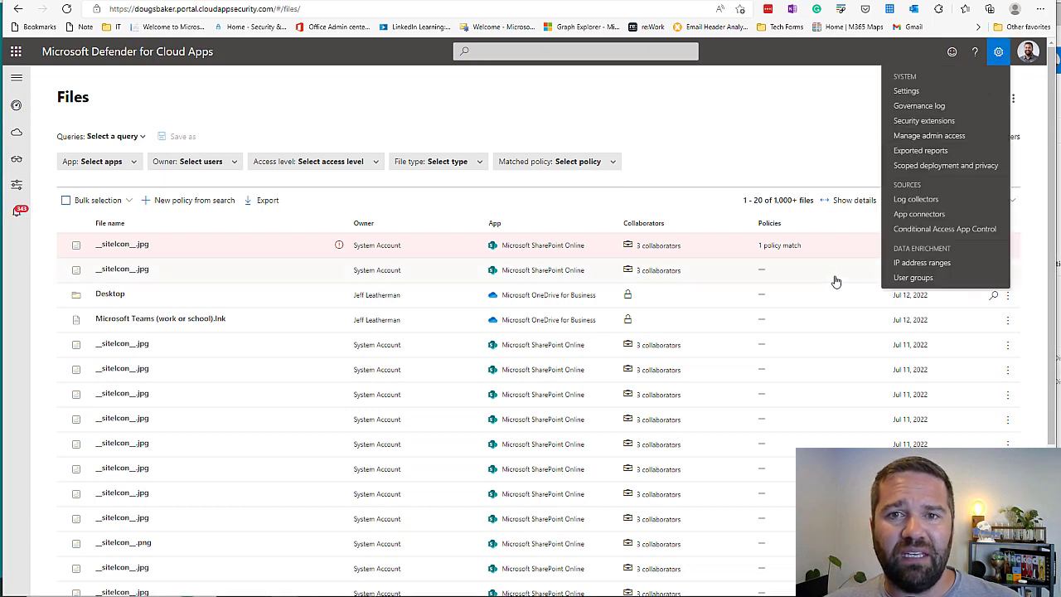
left_click(938, 100)
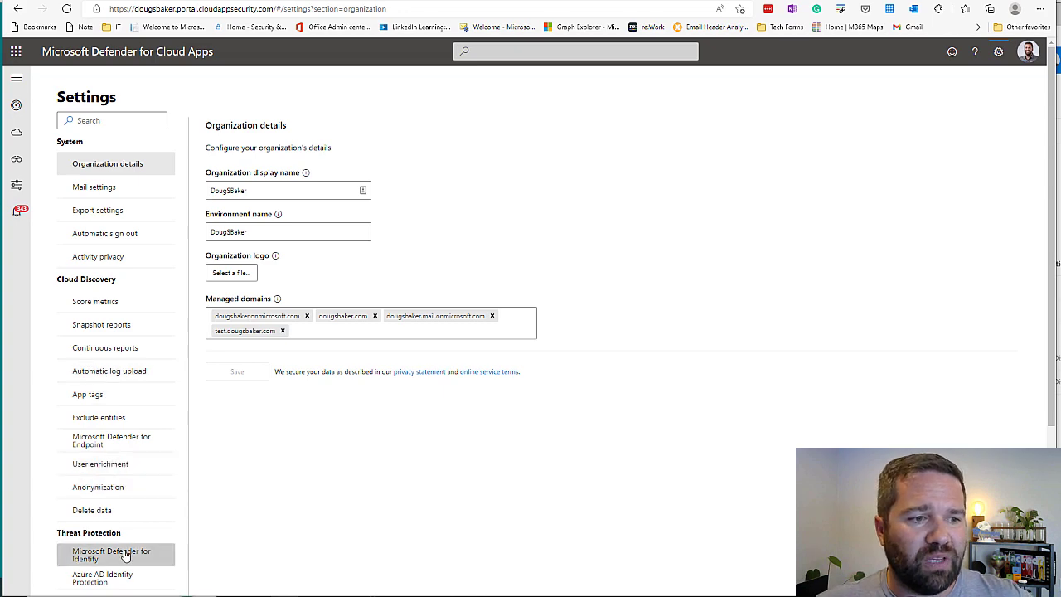
scroll(124, 552, "down", 3)
left_click(116, 434)
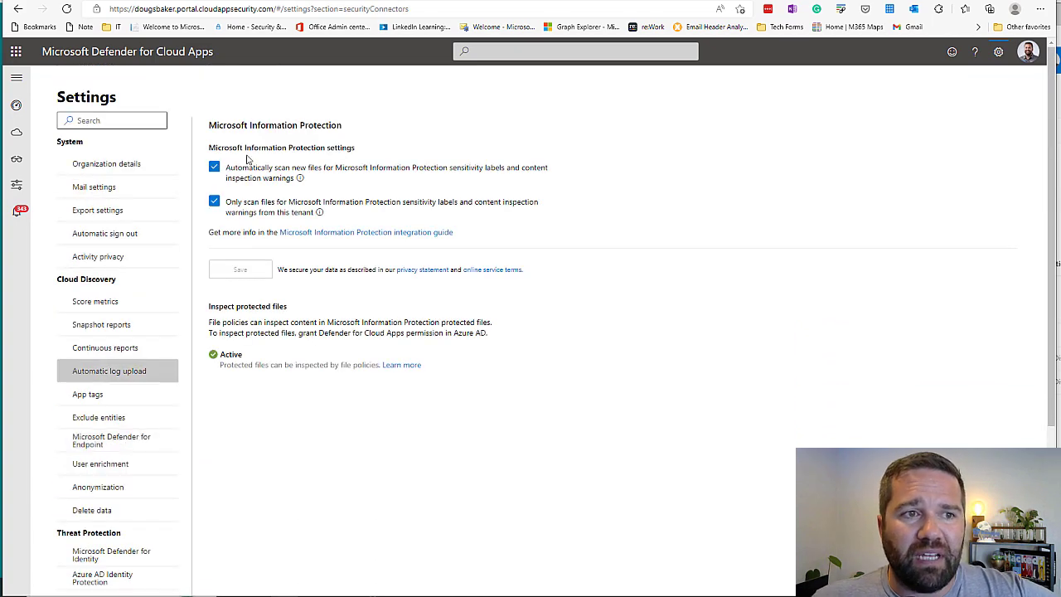
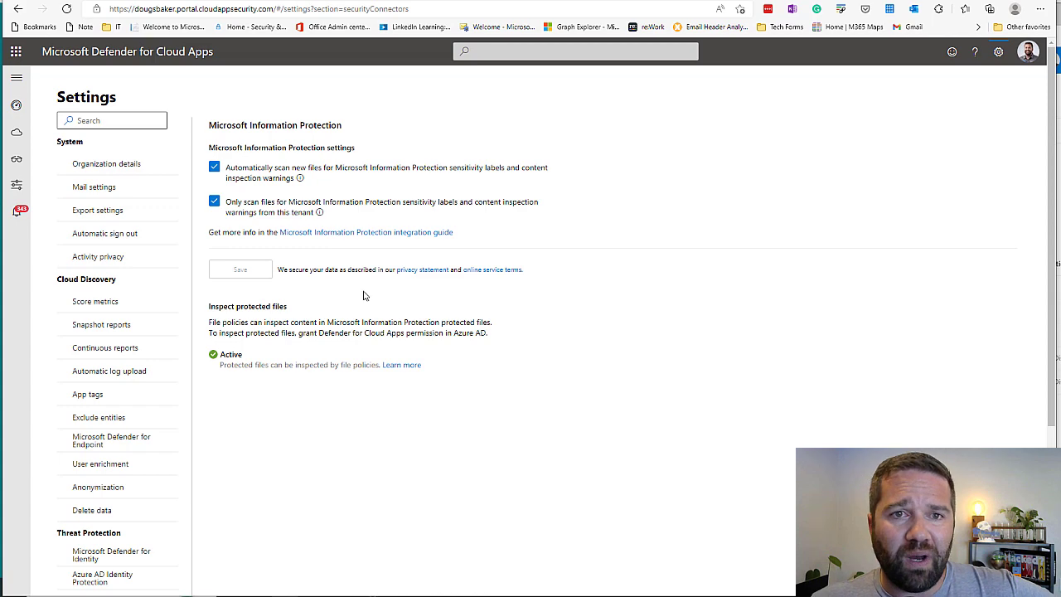
Open the policies list and show only the information protection policies.
mouse_move(16, 186)
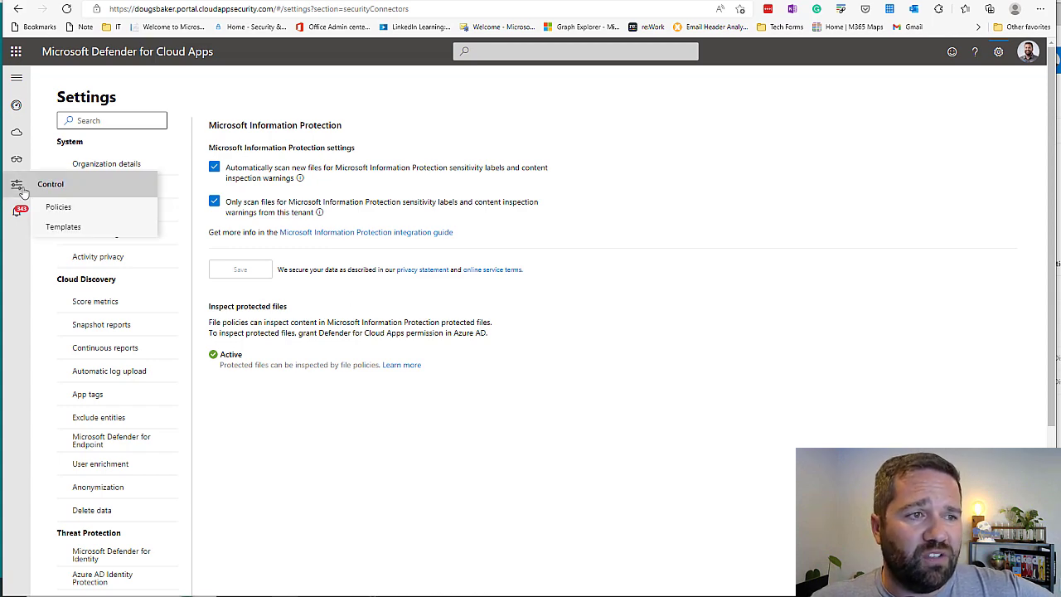
left_click(60, 207)
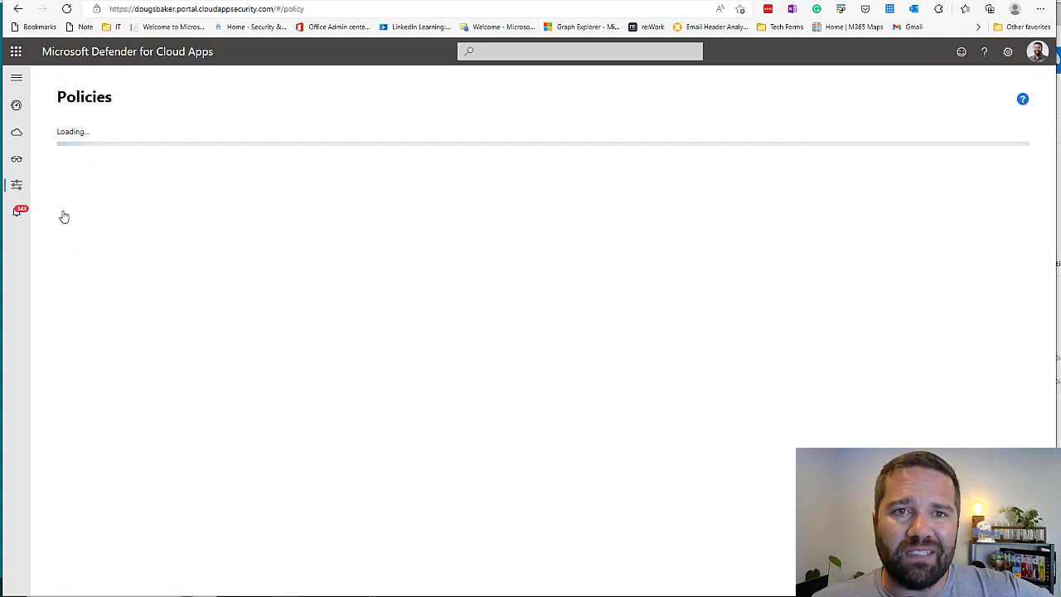
left_click(190, 137)
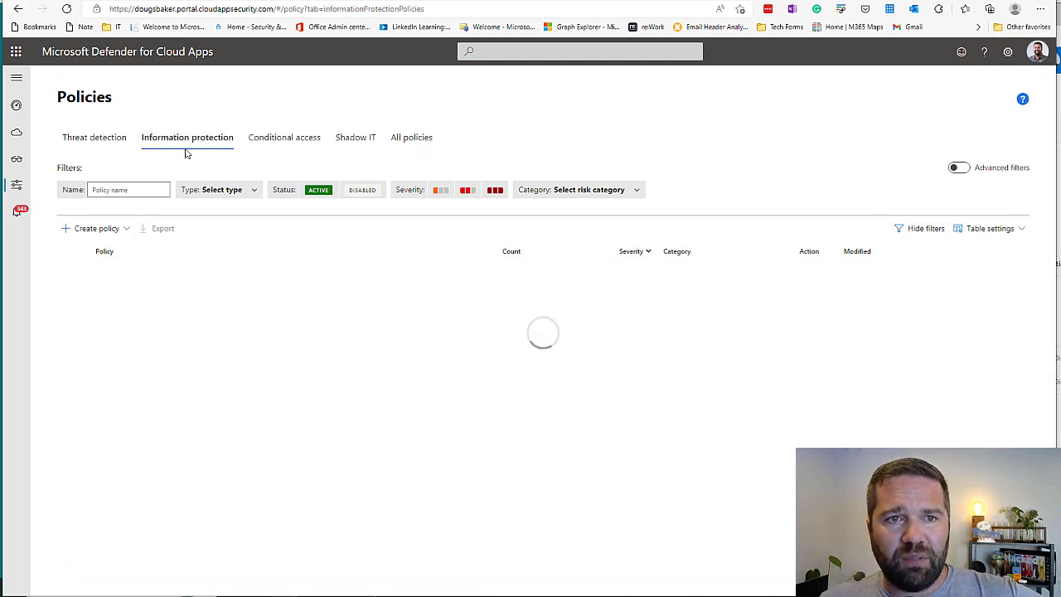
Create a new file policy and apply the template File containing PII detected in the cloud (built-in DLP engine).
left_click(107, 229)
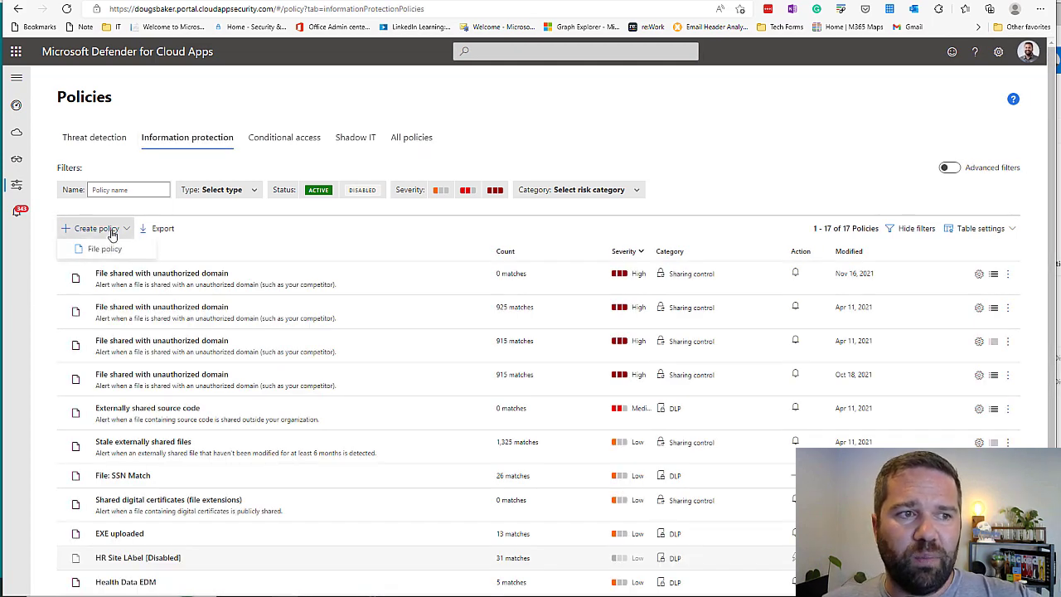
left_click(112, 252)
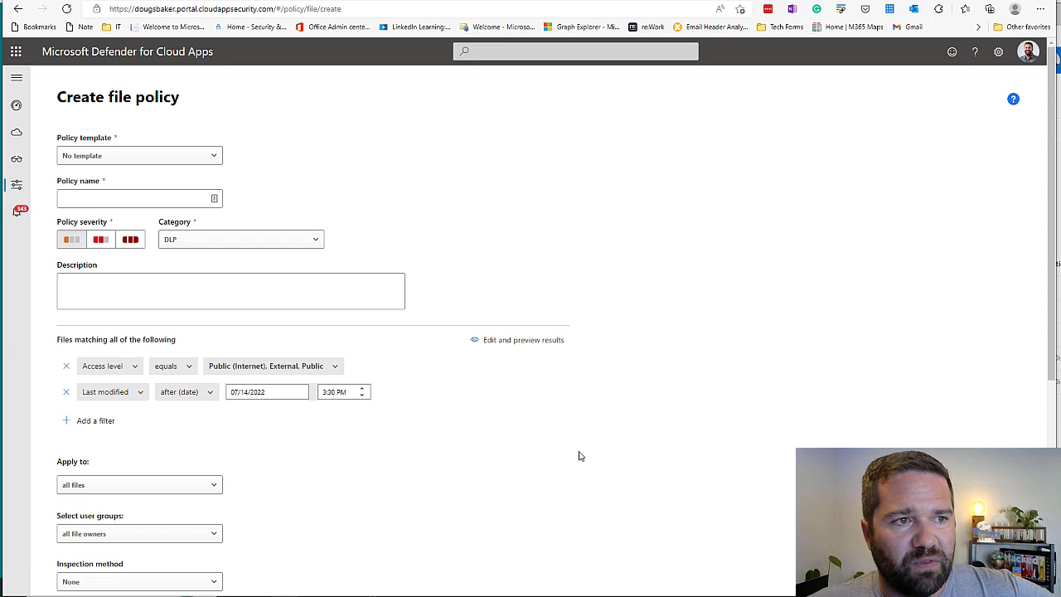
left_click(169, 160)
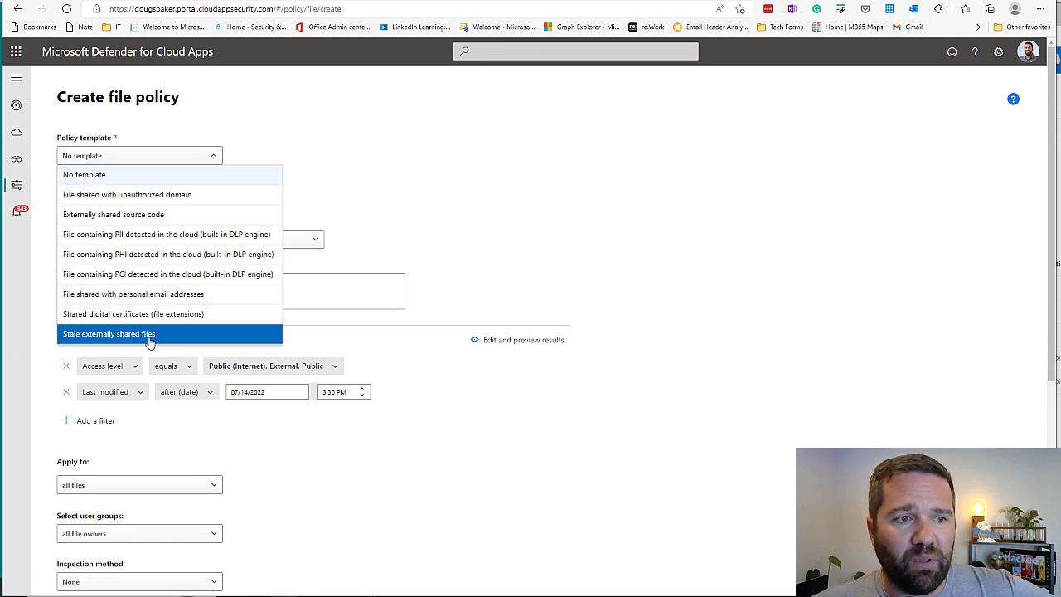
left_click(100, 240)
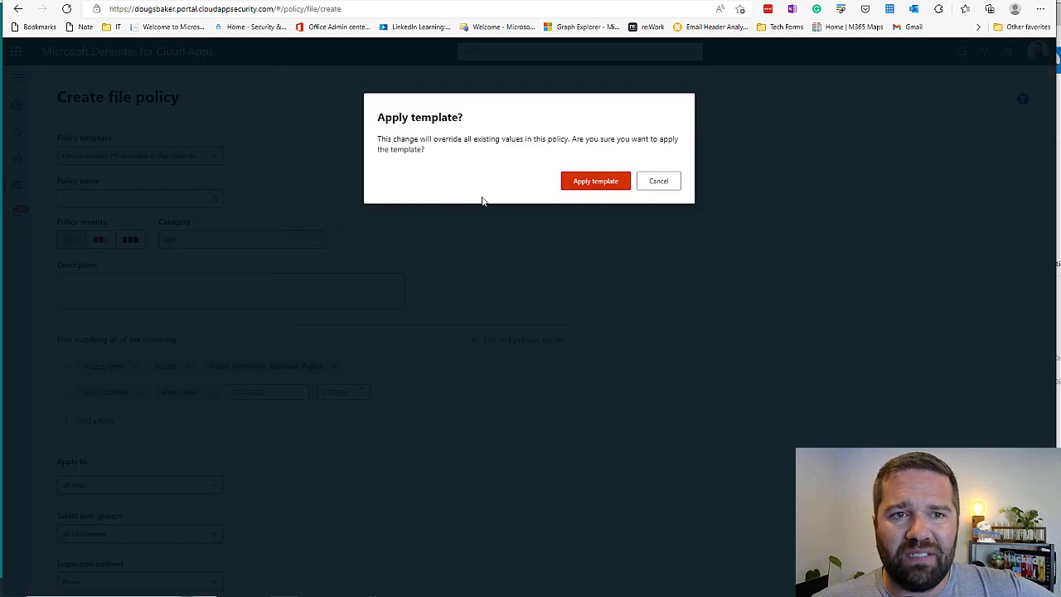
left_click(612, 191)
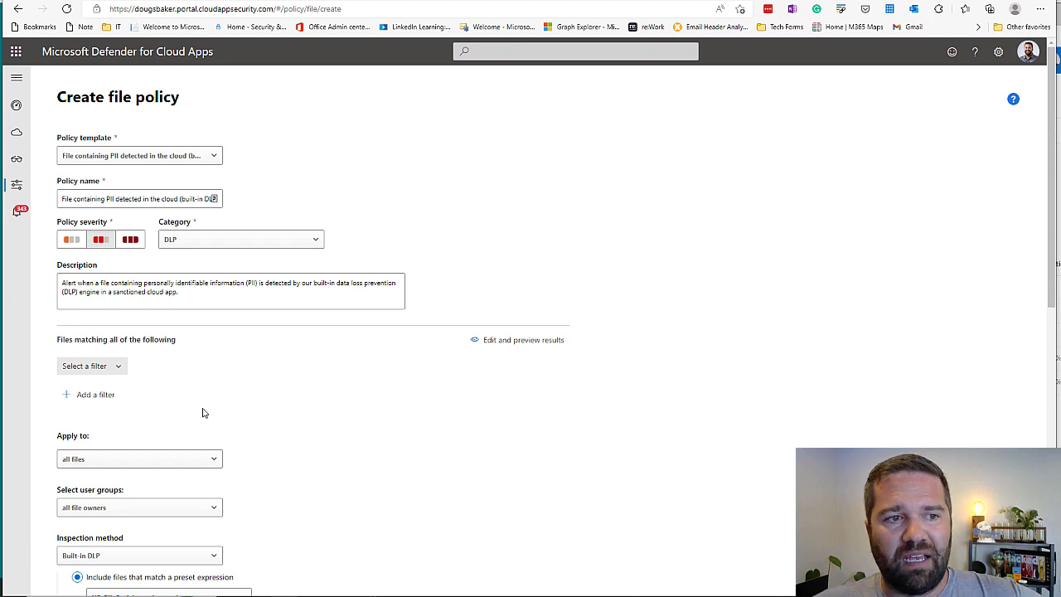
Add an App filter to browse the apps it can target, and remove the filter without choosing any.
left_click(98, 367)
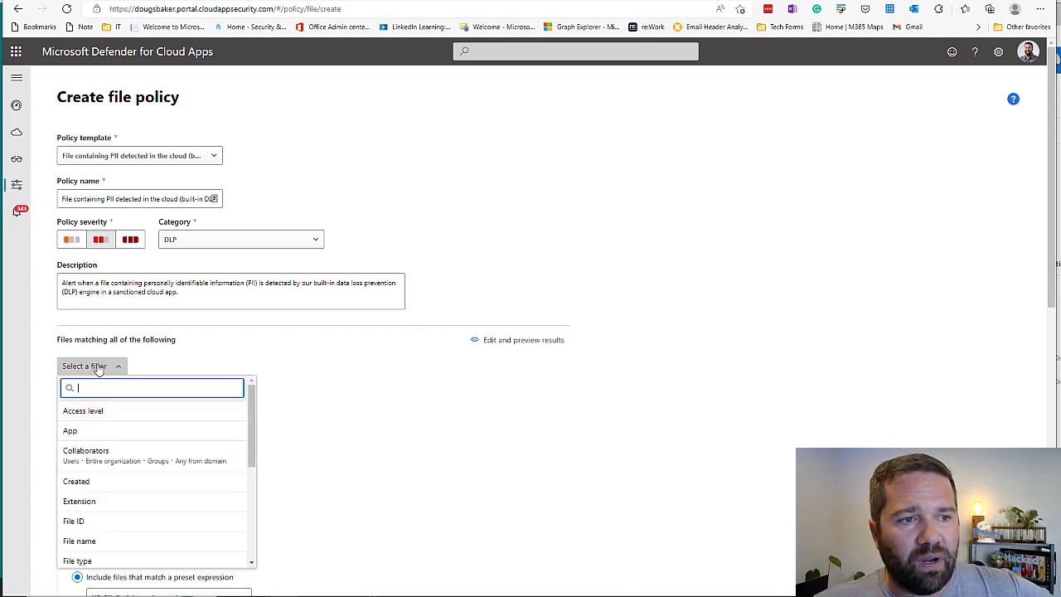
left_click(111, 434)
scroll(253, 531, "down", 1)
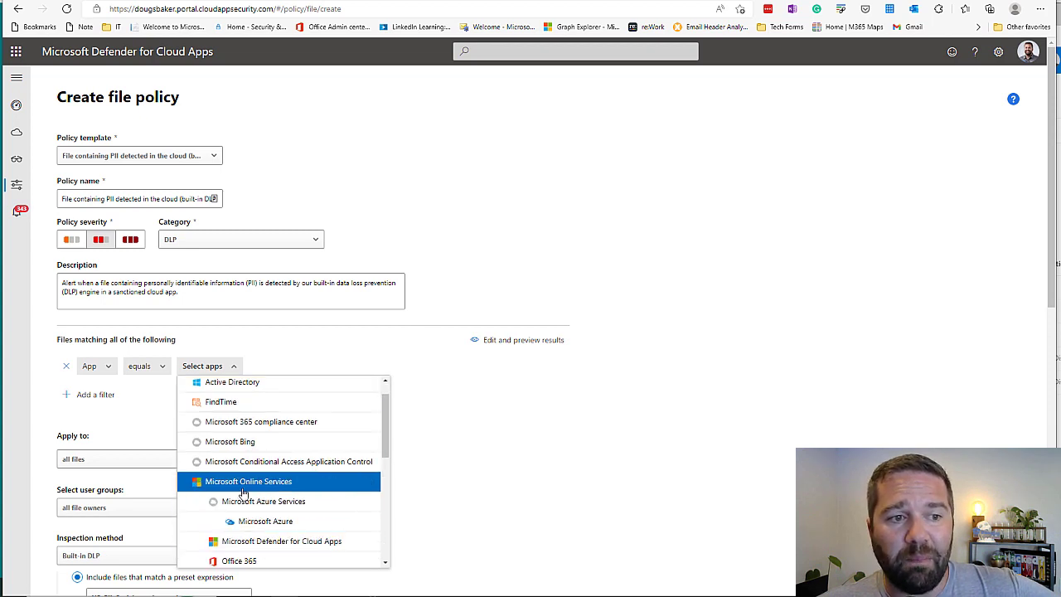
scroll(282, 497, "down", 3)
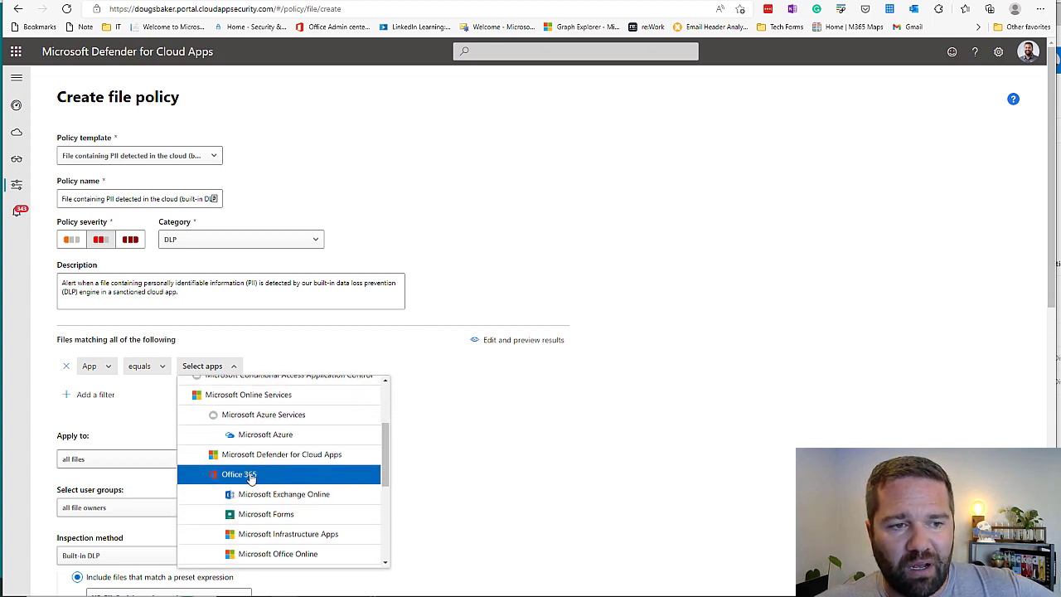
scroll(253, 497, "down", 3)
scroll(253, 512, "down", 5)
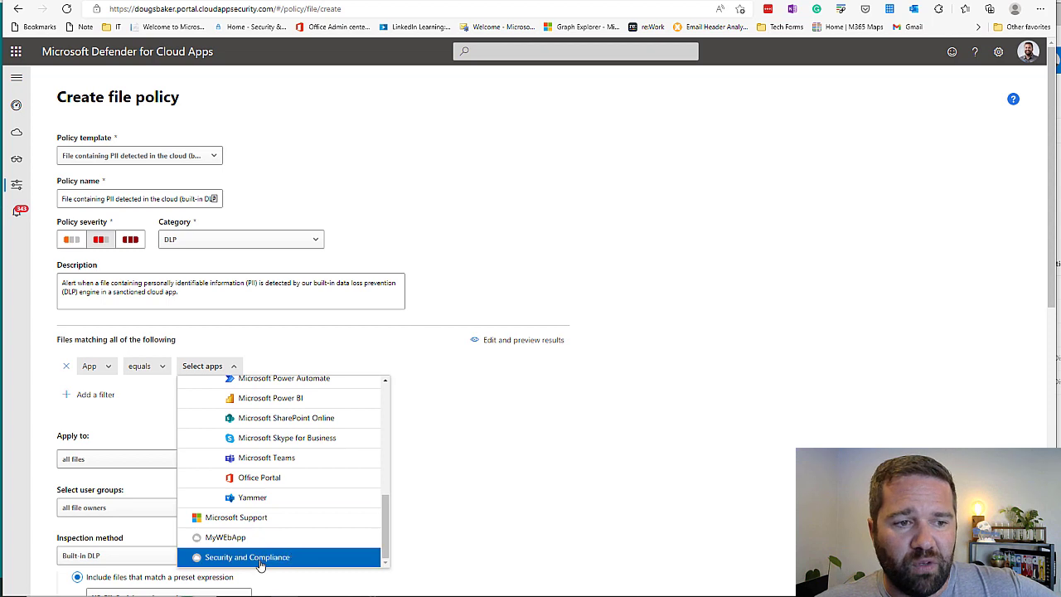
scroll(282, 489, "up", 5)
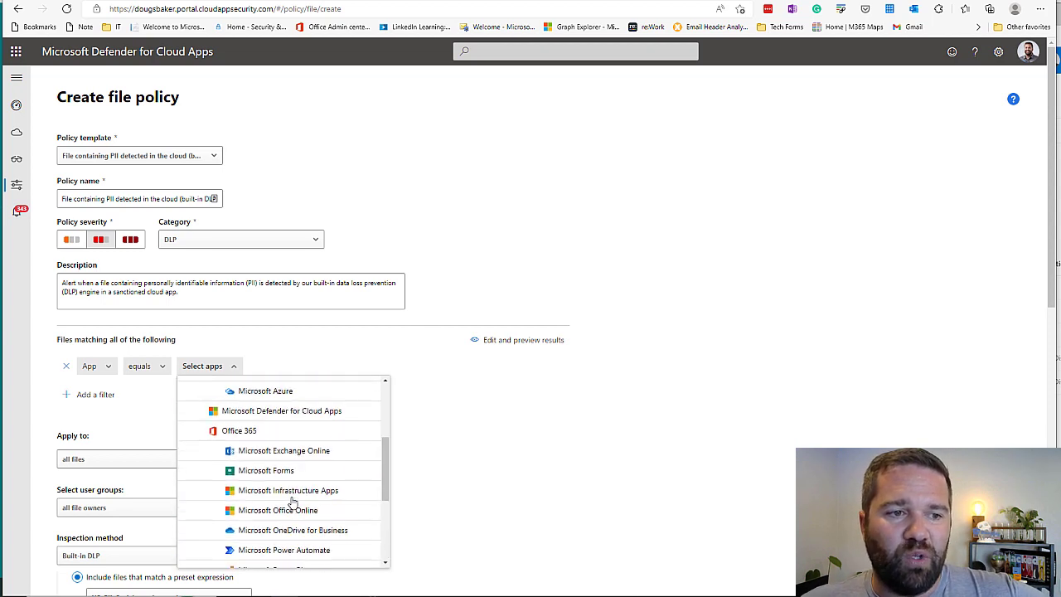
scroll(273, 448, "up", 3)
left_click(586, 283)
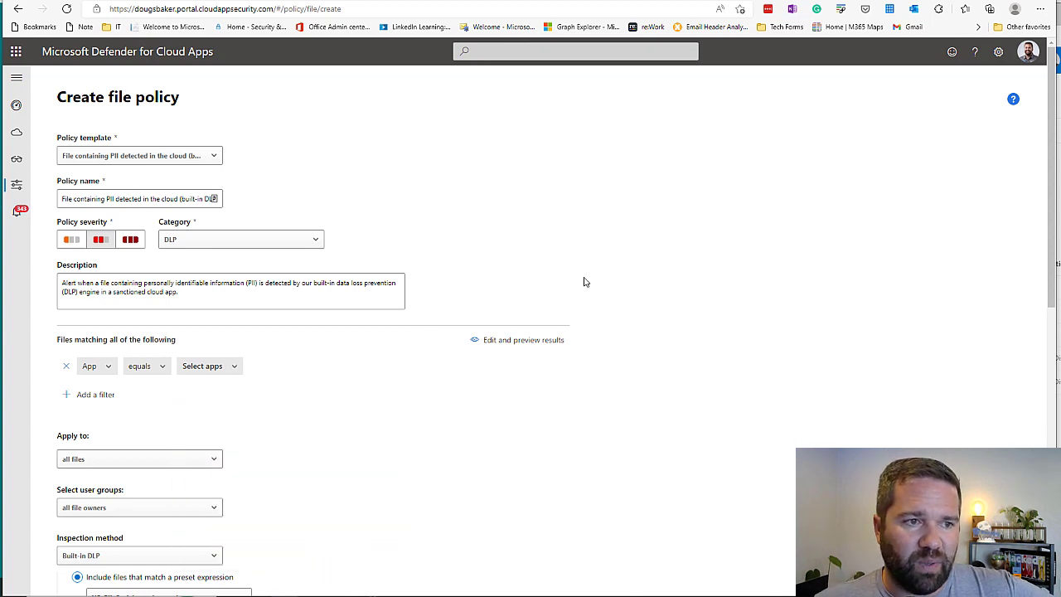
left_click(66, 366)
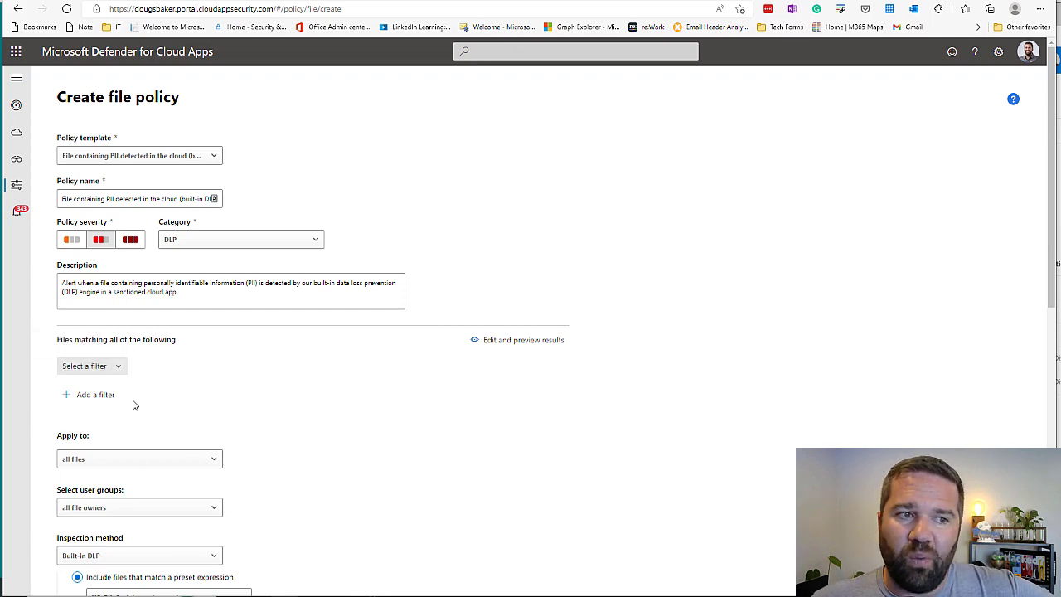
Review the built-in DLP preset expressions and change the policy's inspection method to Data Classification Service.
scroll(243, 426, "down", 3)
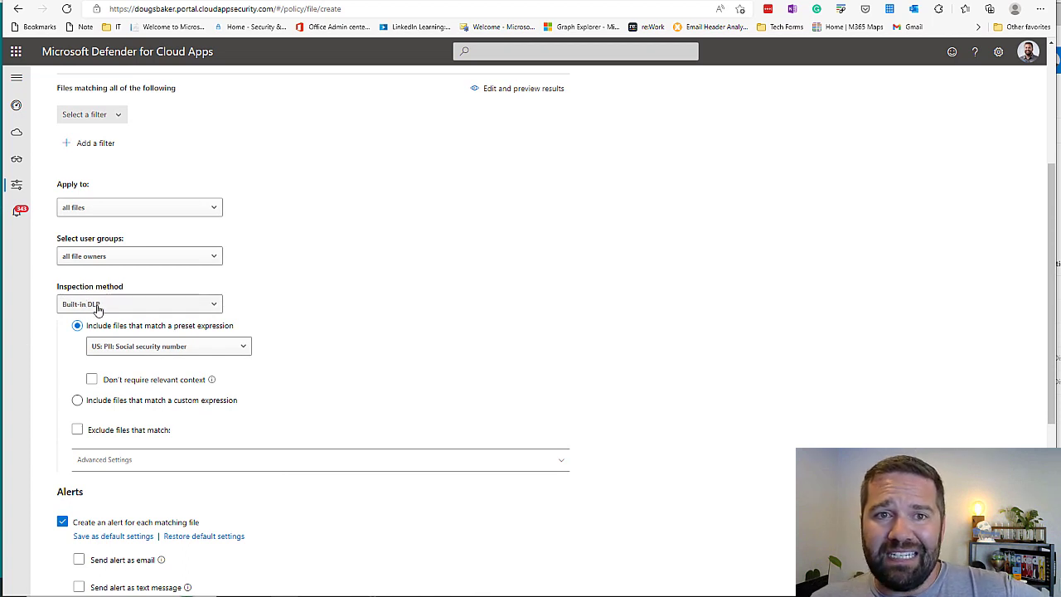
left_click(163, 355)
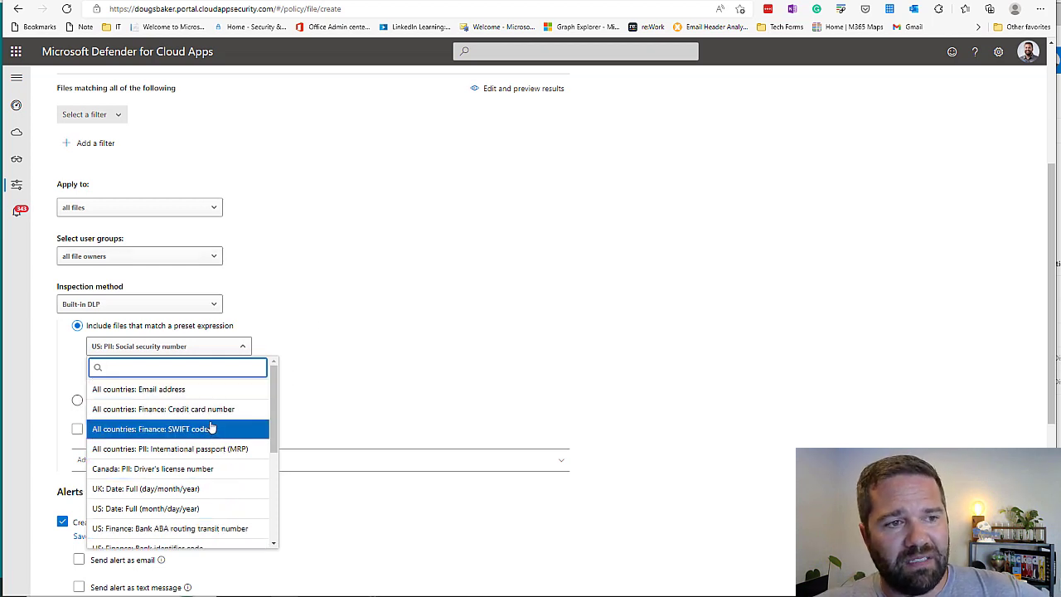
left_click(113, 305)
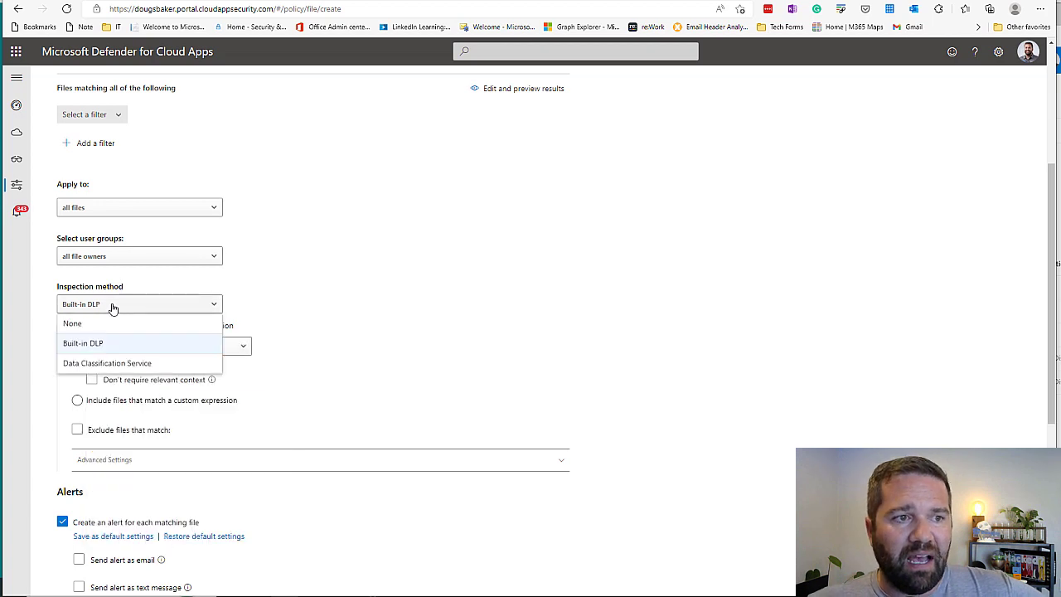
left_click(123, 365)
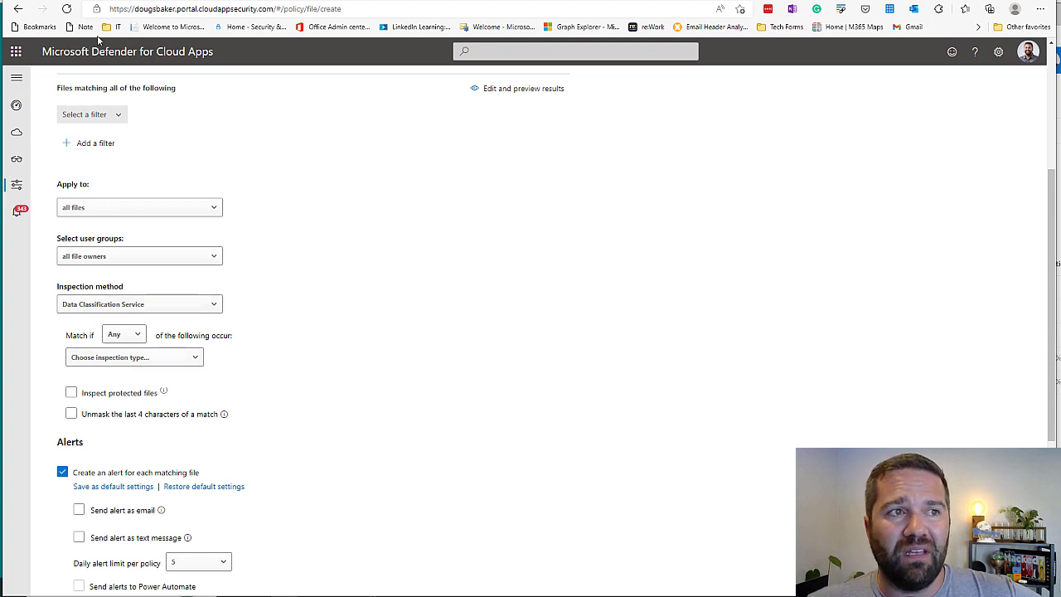
Add the predefined sensitive information type Credit Card Number as the inspection type, searching the types for "credit".
left_click(106, 362)
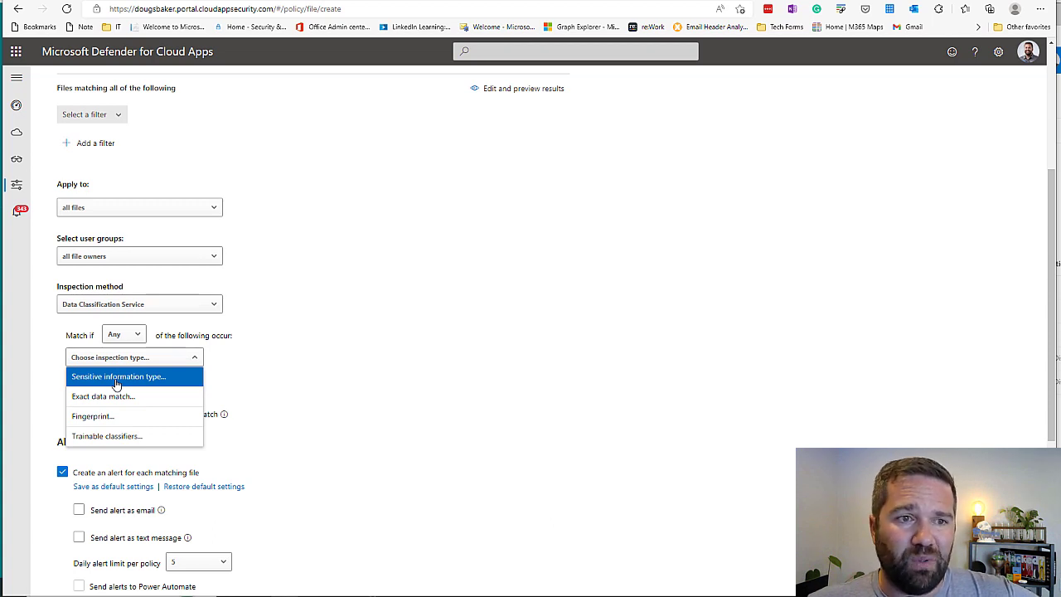
left_click(117, 383)
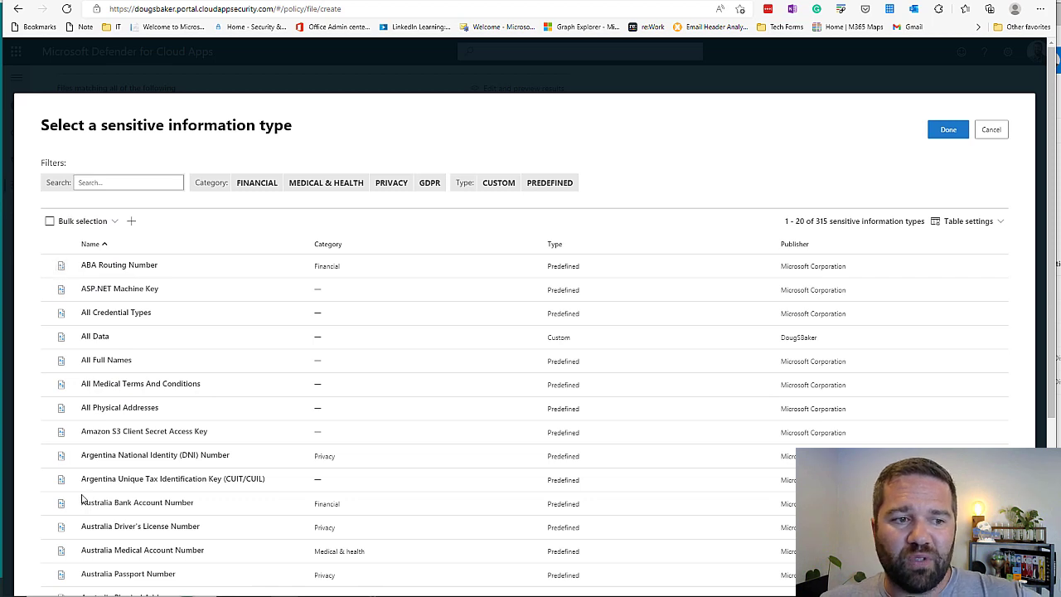
left_click(103, 180)
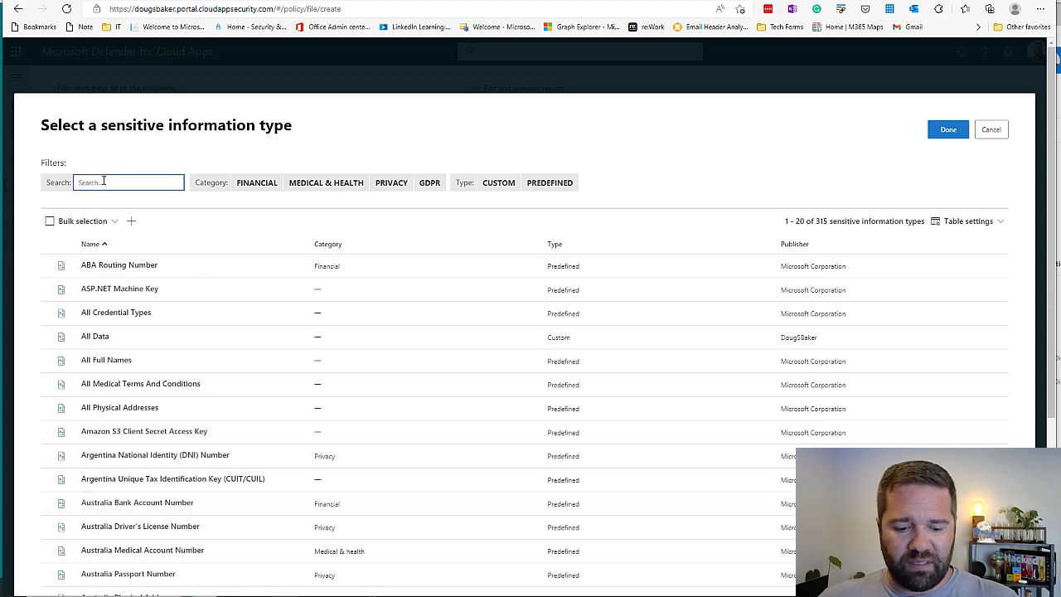
type("credit")
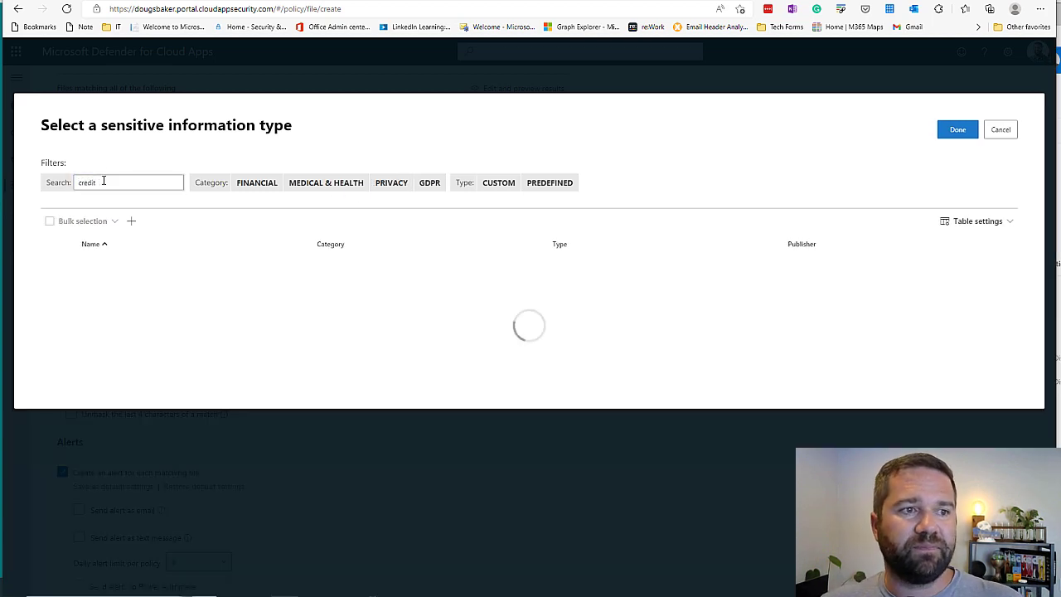
left_click(60, 265)
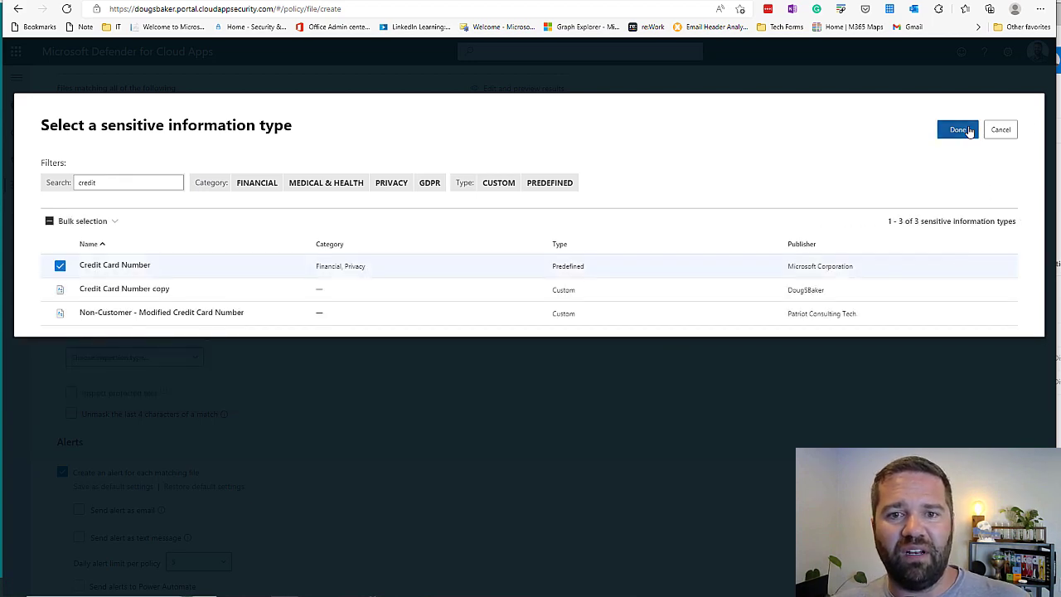
left_click(967, 132)
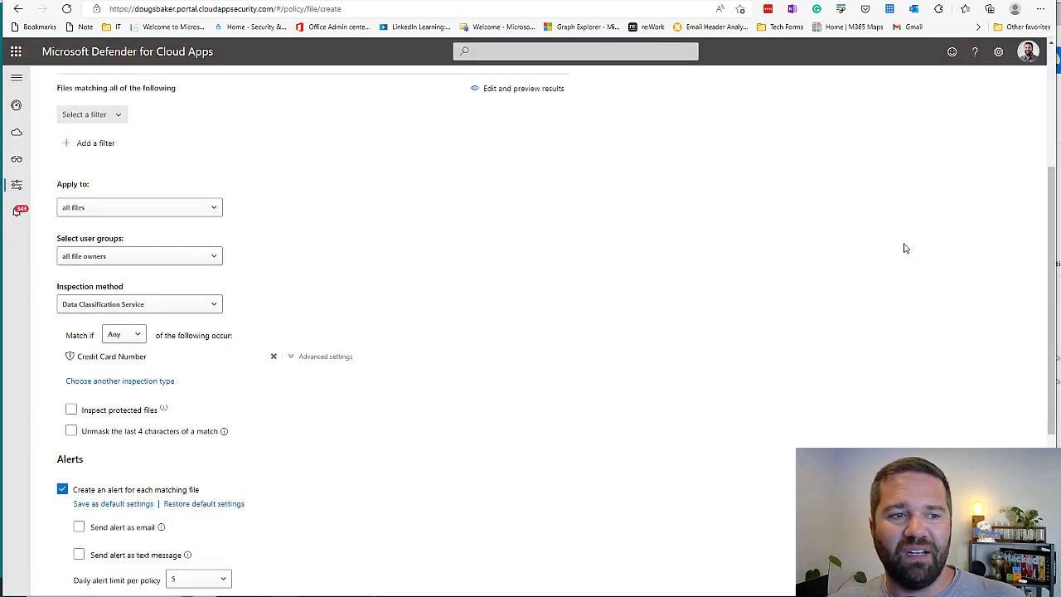
Set the minimum match accuracy for Credit Card Number to 65% and enable inspection of protected files.
left_click(292, 358)
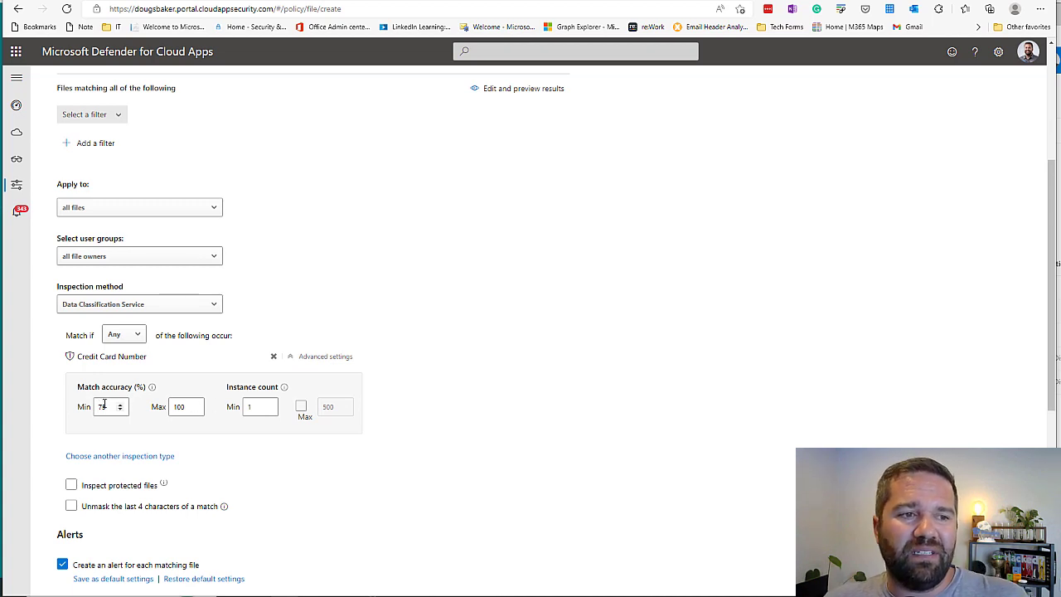
left_click_drag(109, 407, 66, 418)
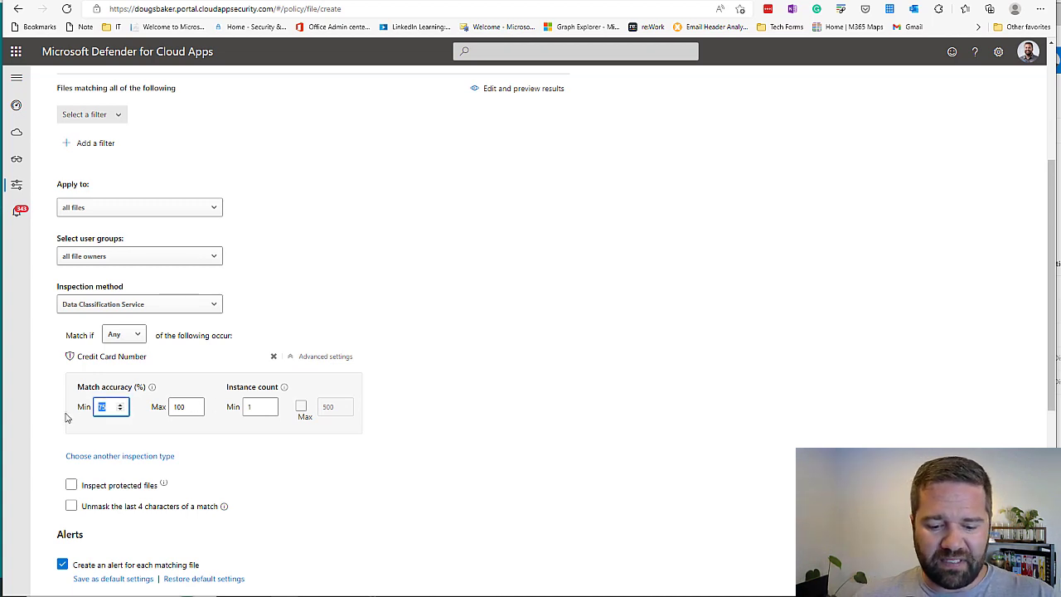
type("65")
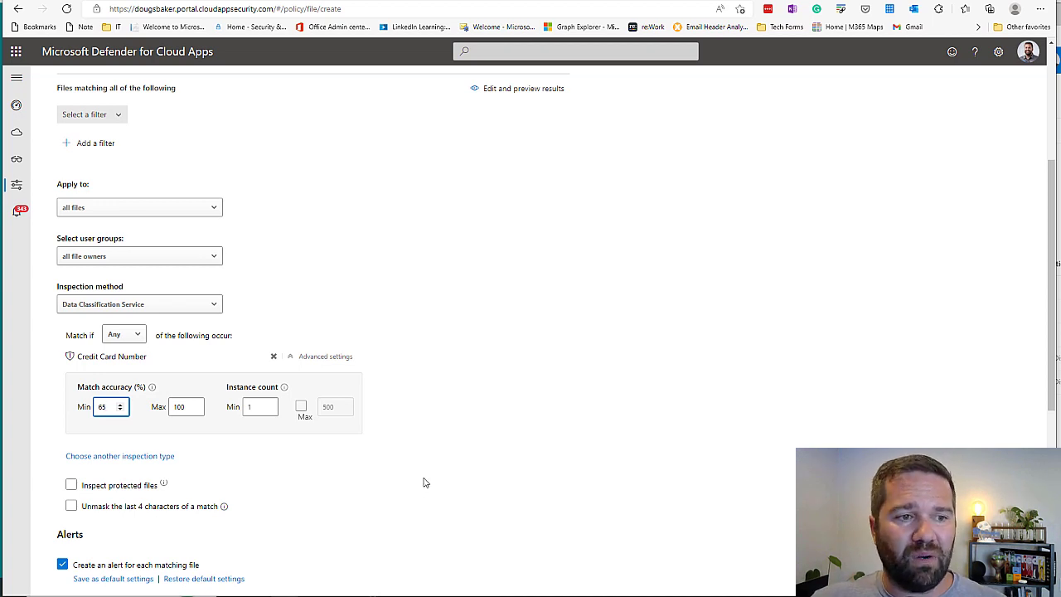
scroll(422, 481, "down", 2)
left_click(163, 319)
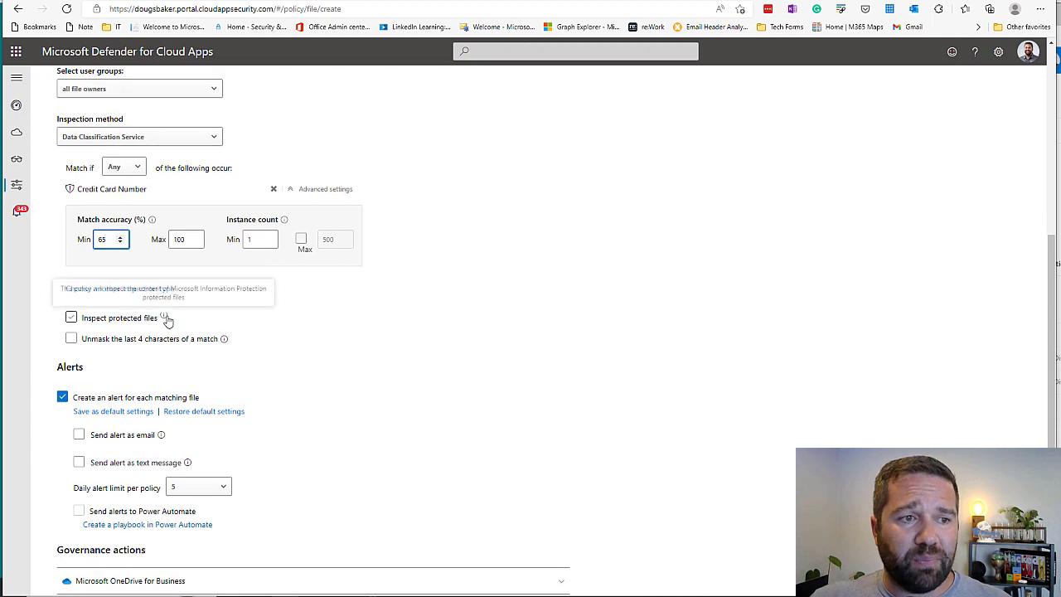
left_click(118, 321)
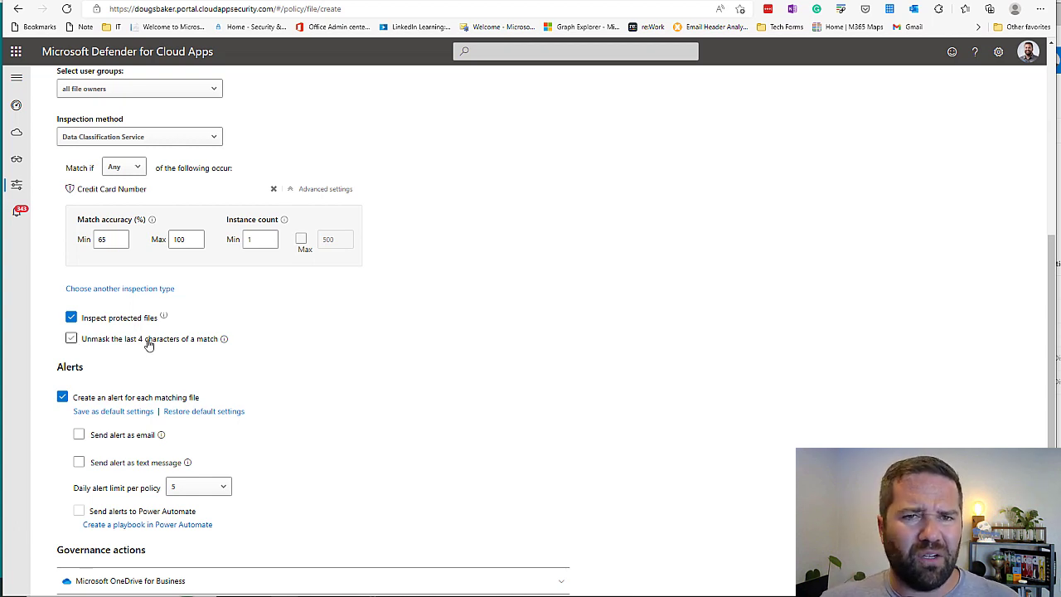
Expand the Microsoft SharePoint Online governance actions and enable applying a sensitivity label to matching files.
scroll(473, 412, "down", 3)
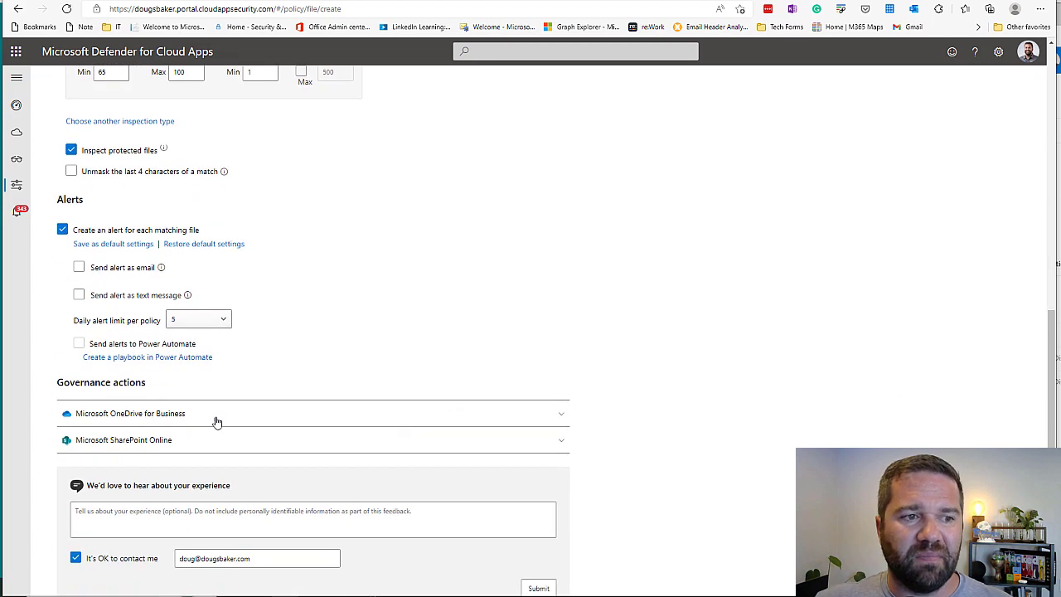
left_click(168, 448)
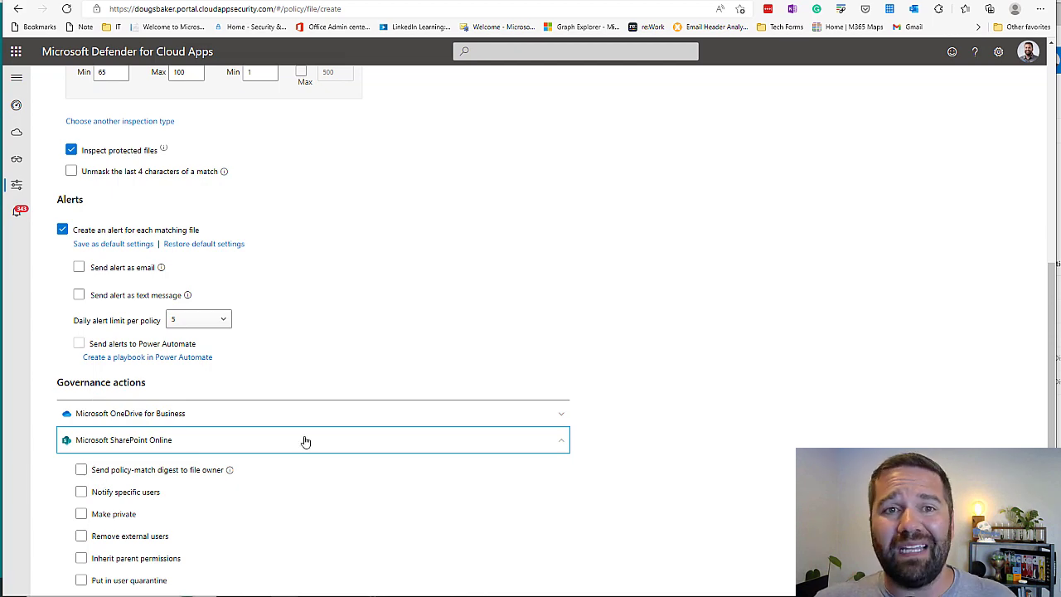
scroll(326, 426, "up", 3)
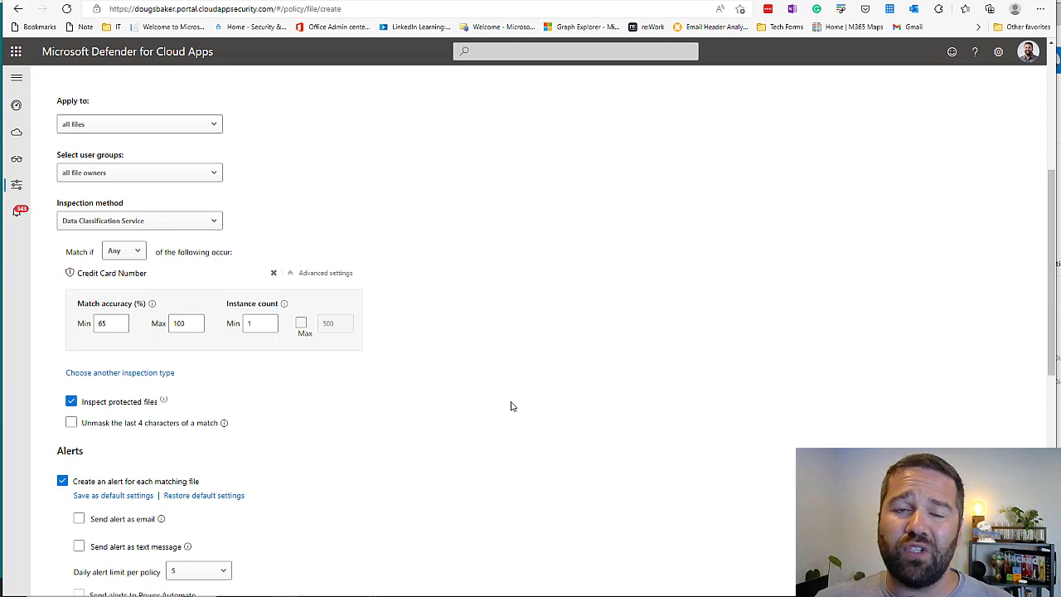
scroll(511, 407, "down", 4)
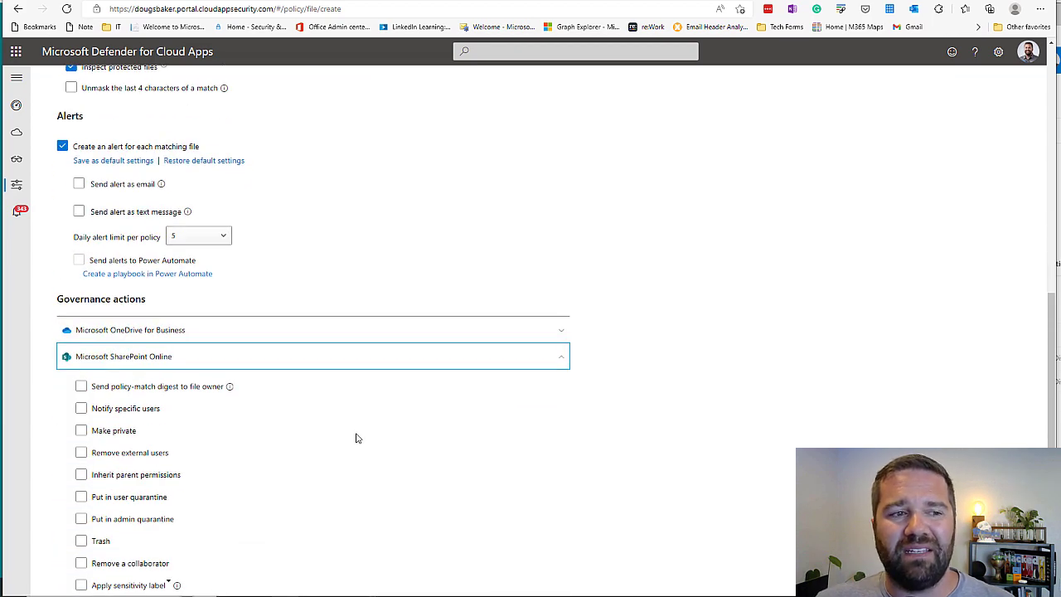
scroll(331, 399, "up", 3)
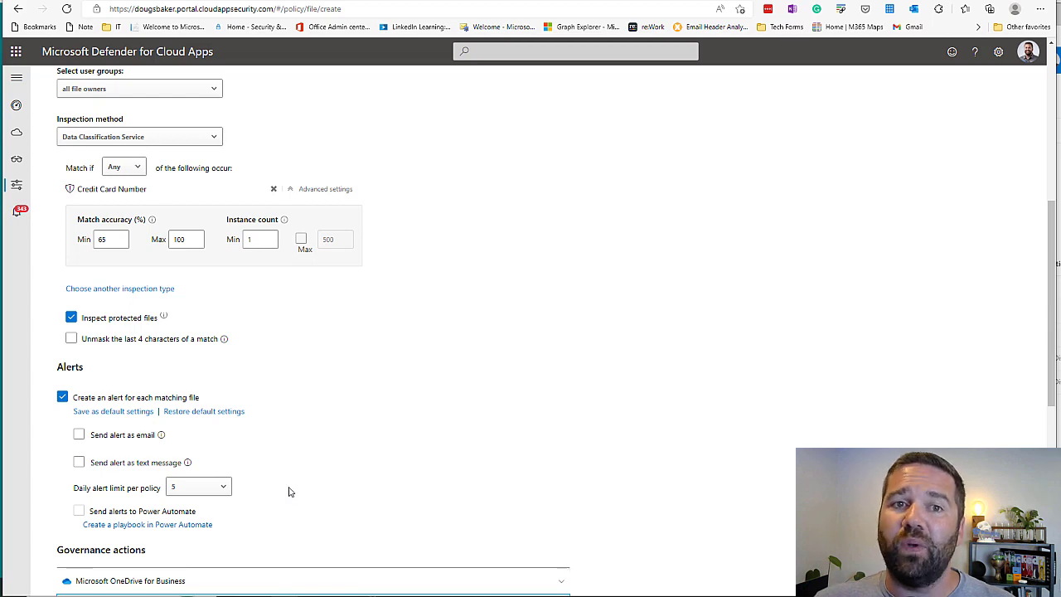
scroll(289, 493, "down", 3)
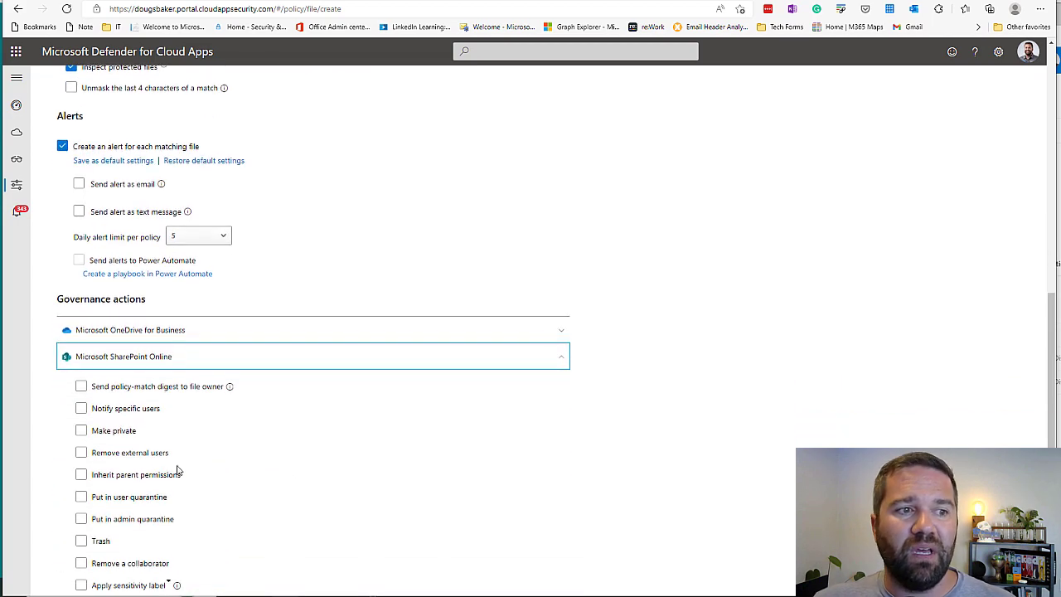
scroll(162, 539, "down", 1)
left_click(103, 505)
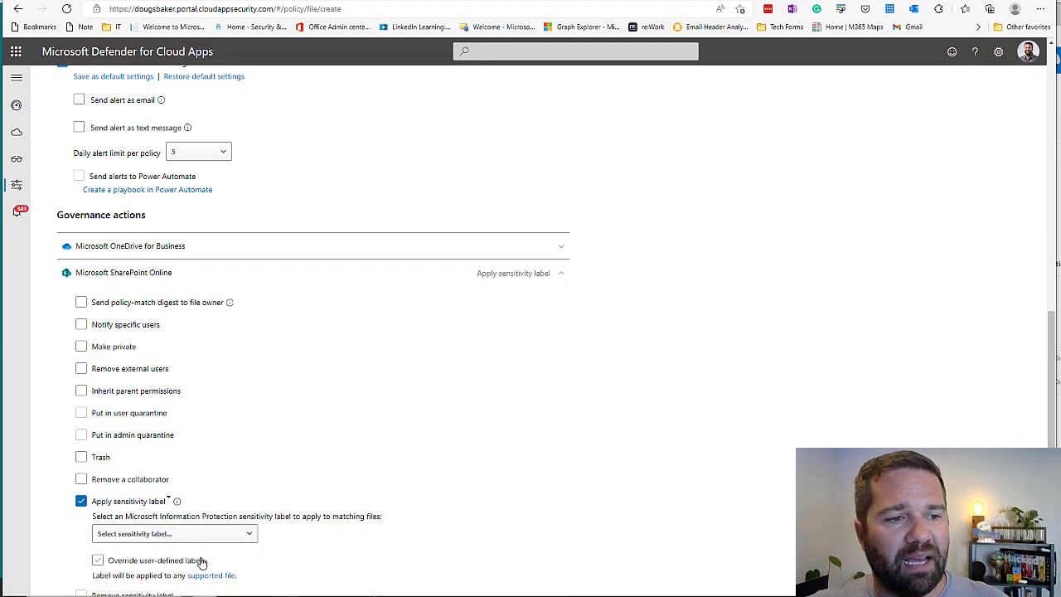
Select Confidential-Internal use only (Protected) as the sensitivity label to apply and enable overriding user-defined labels.
left_click(163, 535)
scroll(178, 514, "down", 2)
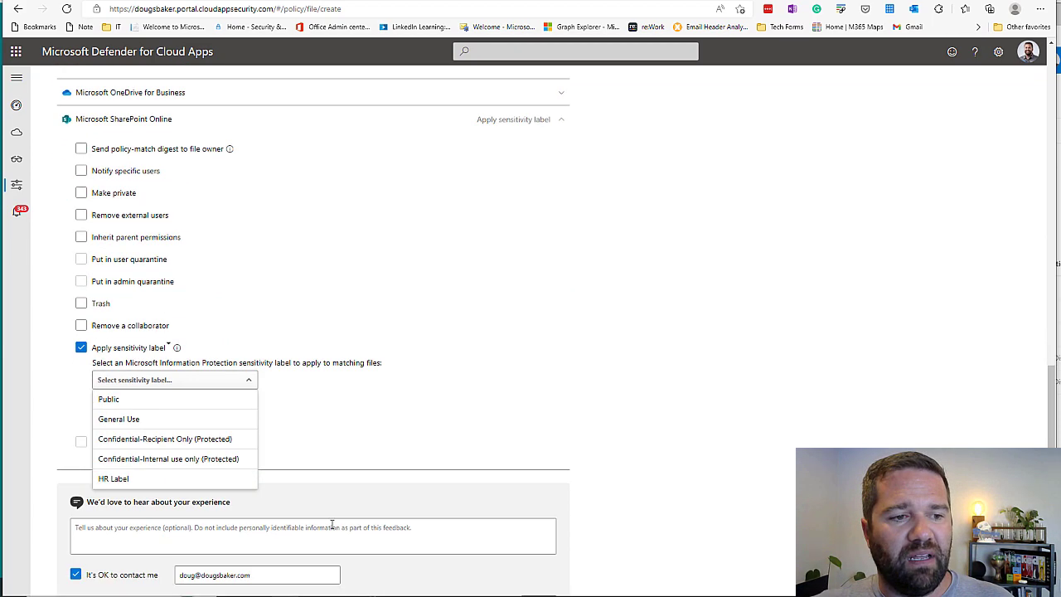
left_click(196, 448)
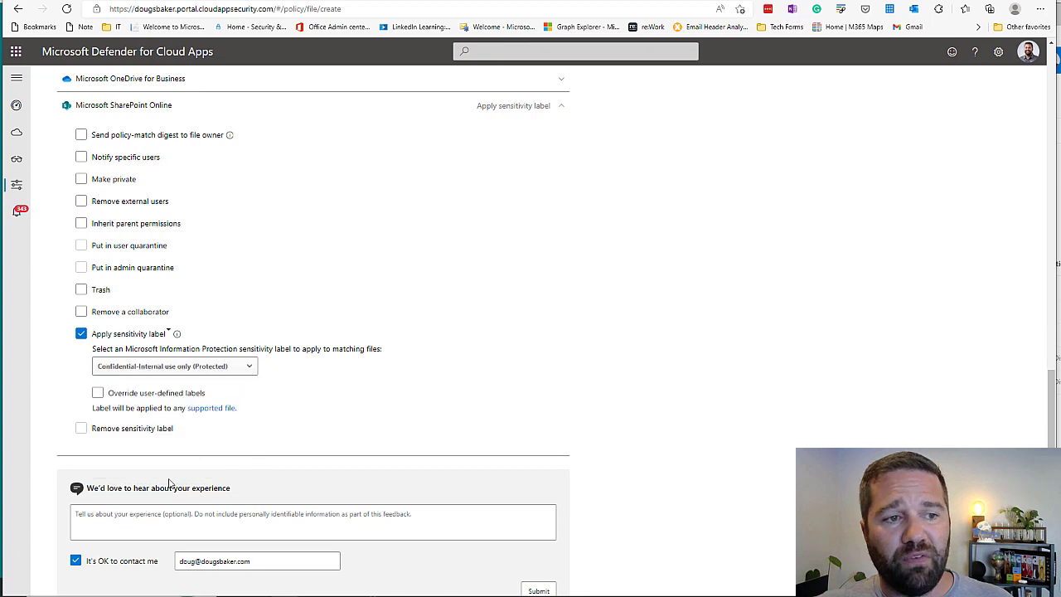
left_click(161, 396)
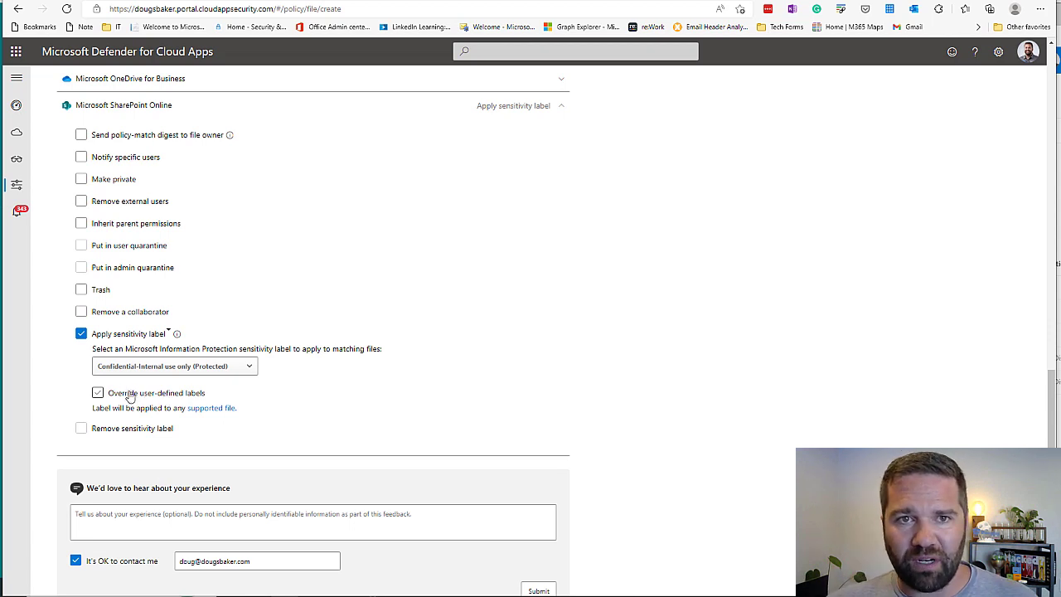
left_click(130, 397)
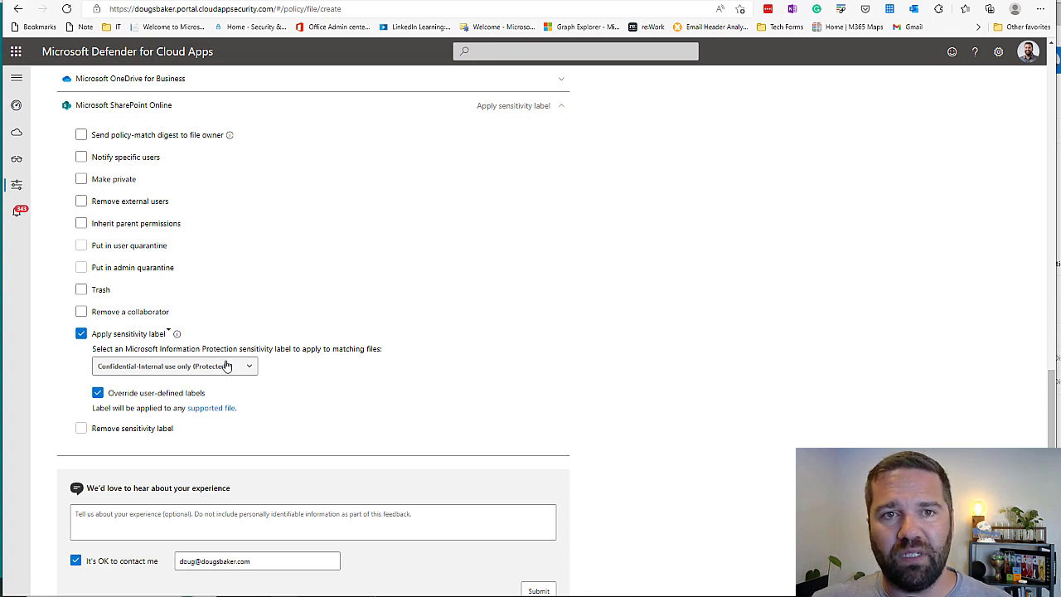
Try the policy scope "all files excluding selected folders", and change it to "selected folders".
scroll(489, 403, "up", 5)
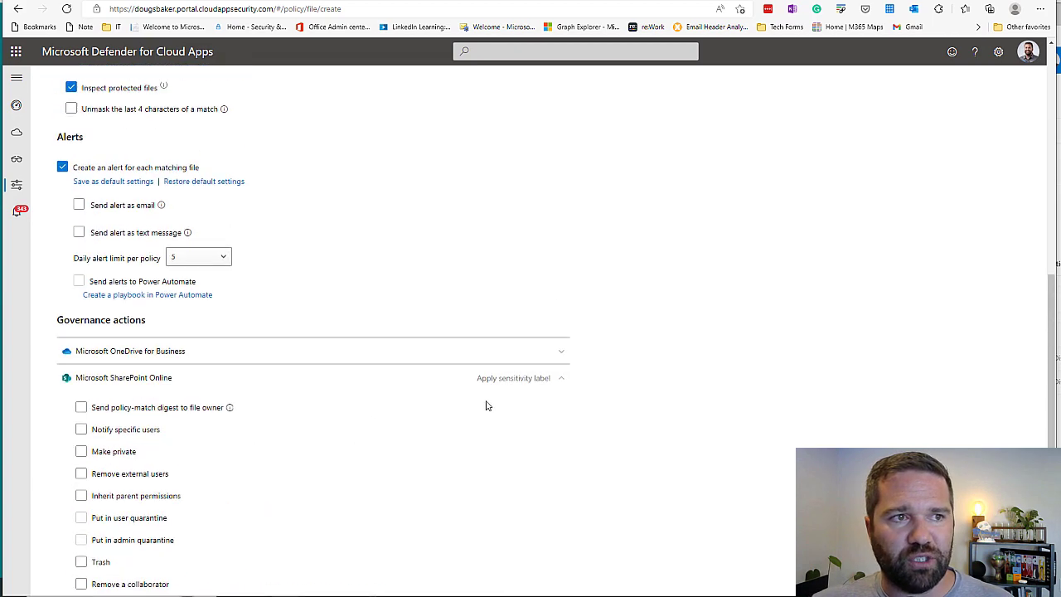
scroll(455, 432, "up", 3)
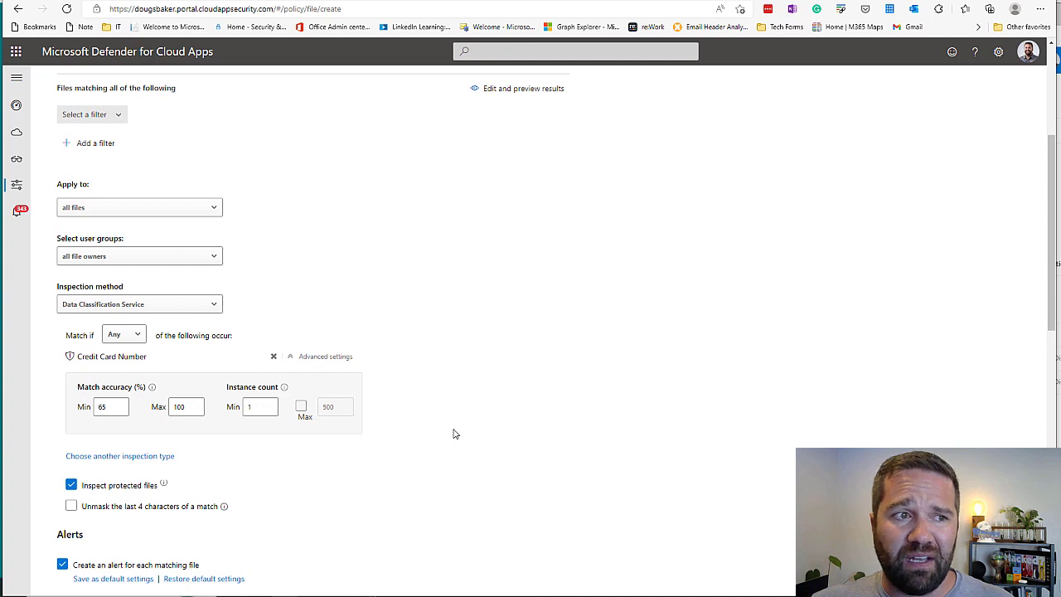
left_click(88, 212)
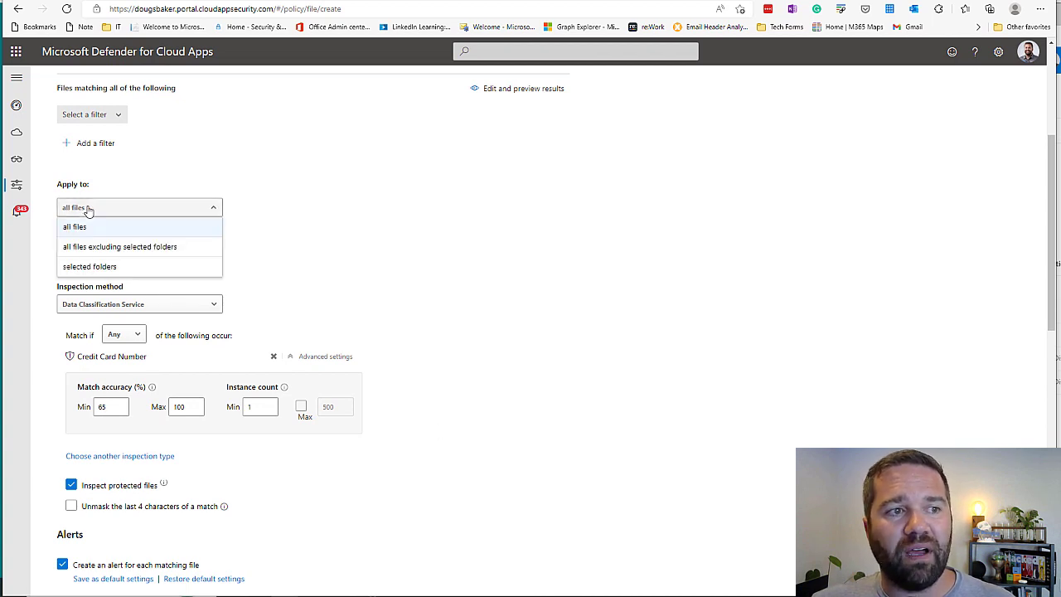
left_click(101, 248)
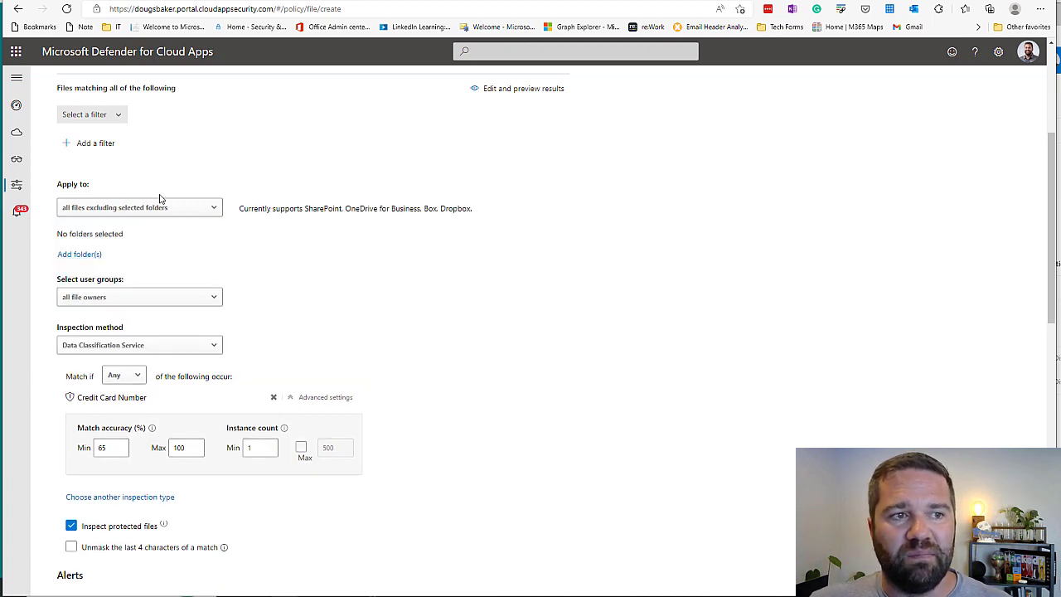
left_click(128, 208)
left_click(103, 268)
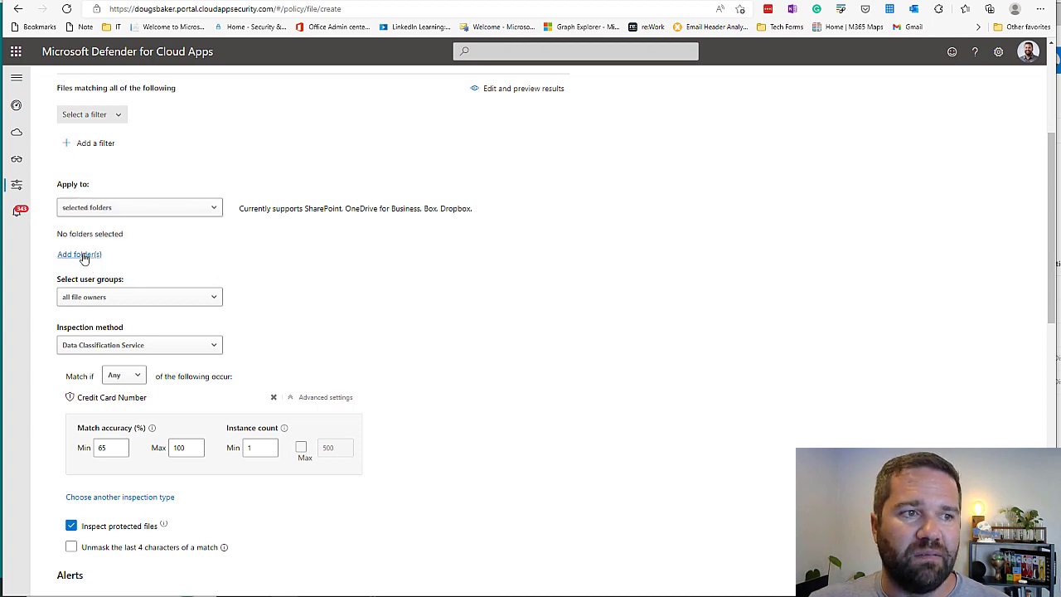
Browse the folders that can be added to the policy scope and leave the folder selection without choosing any.
left_click(82, 254)
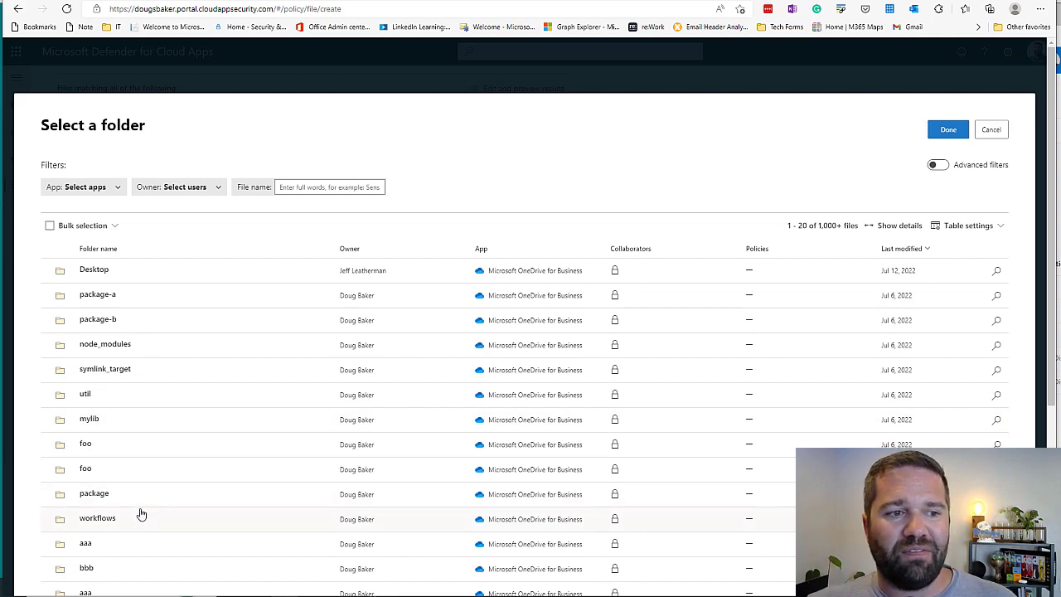
scroll(147, 492, "down", 2)
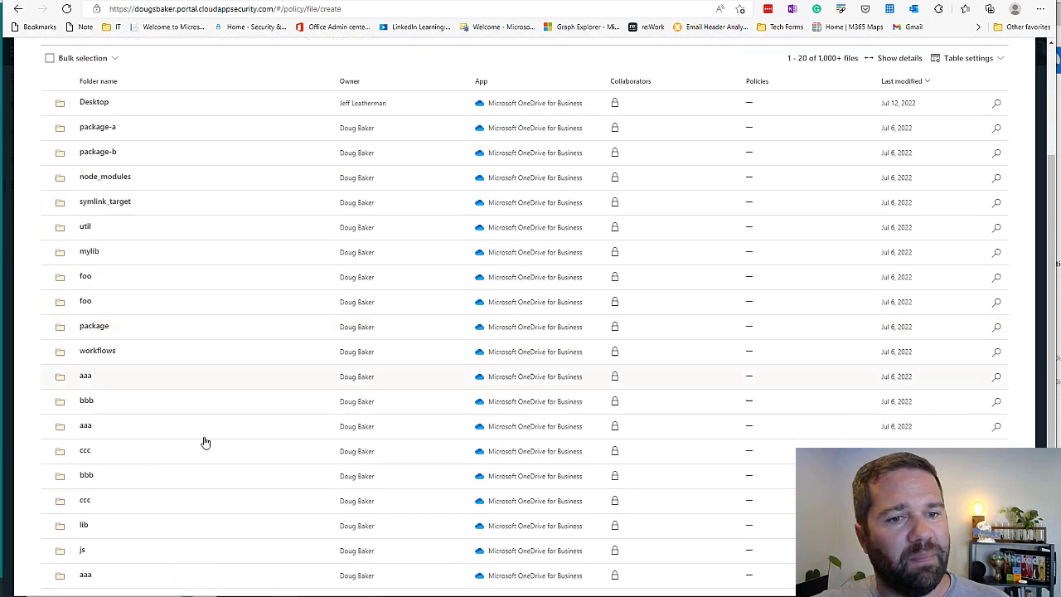
scroll(213, 452, "up", 2)
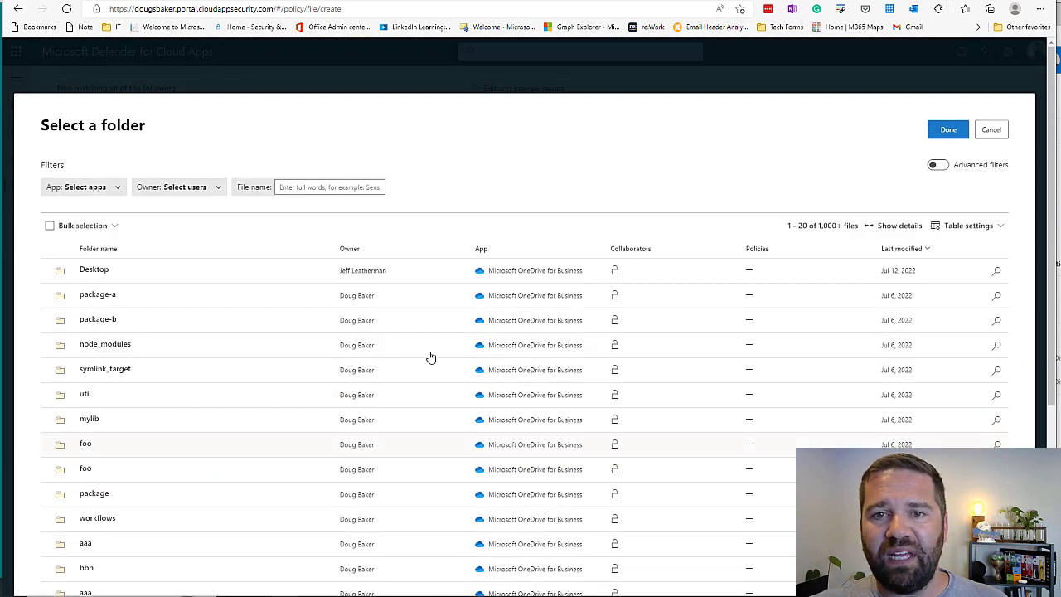
left_click(992, 131)
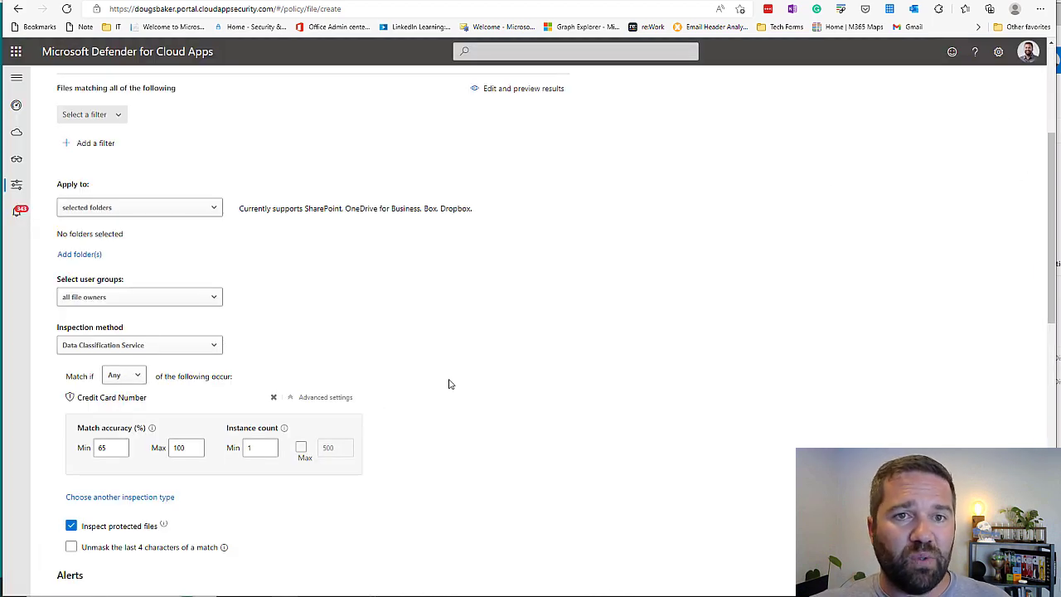
Leave the new policy for the list of existing information protection policies and open the matches of the File: SSN Match policy.
scroll(454, 388, "up", 3)
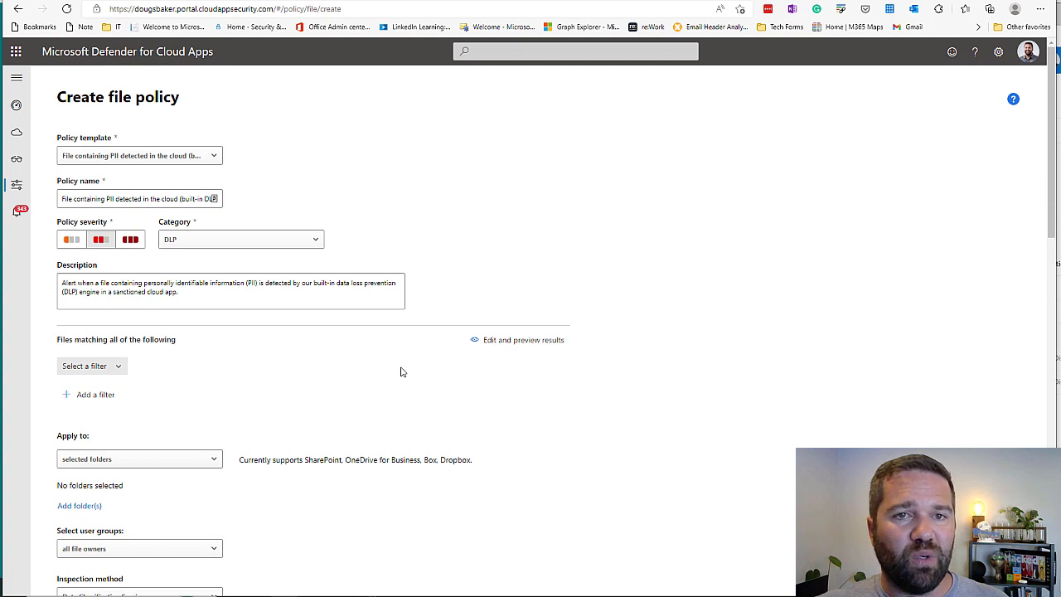
mouse_move(22, 189)
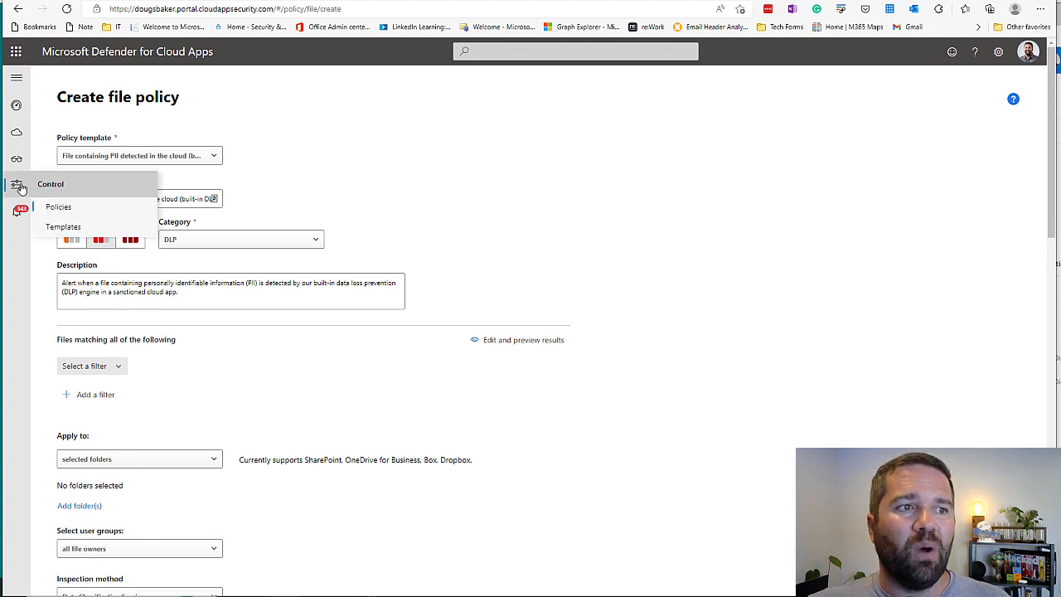
mouse_move(19, 165)
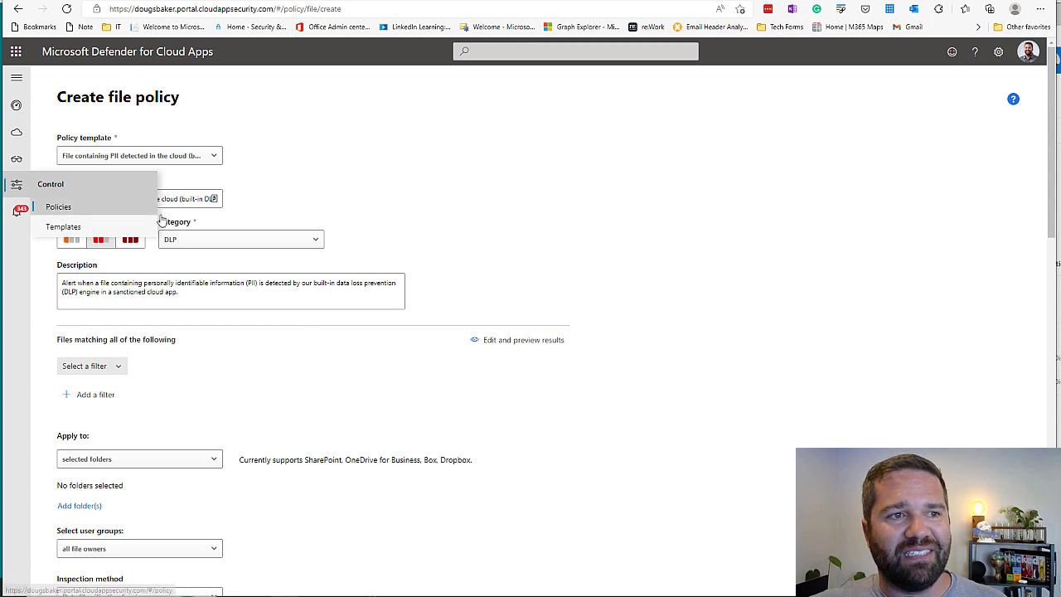
left_click(76, 209)
left_click(652, 172)
left_click(637, 170)
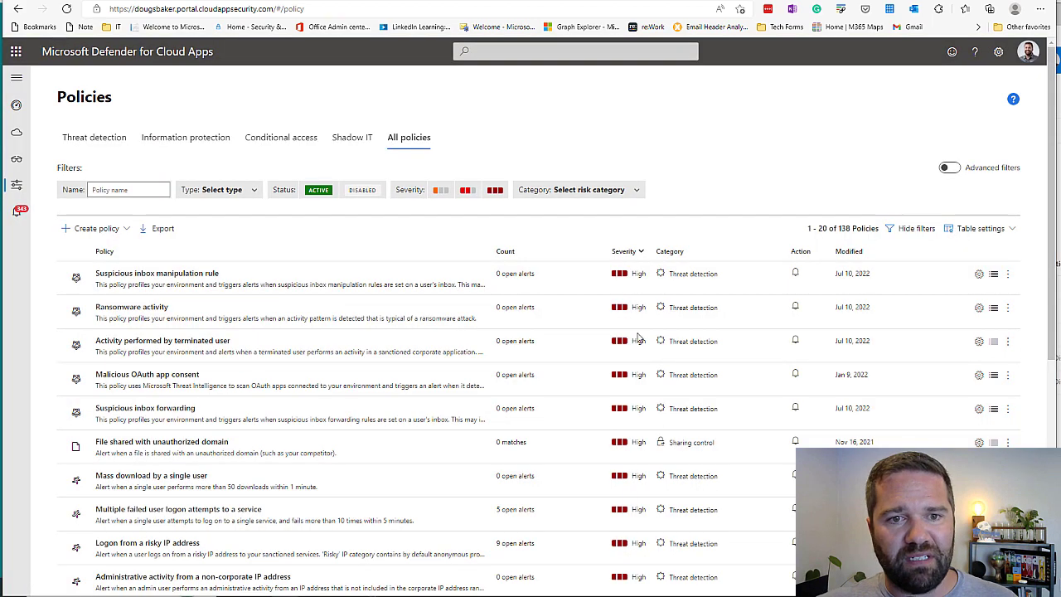
left_click(198, 139)
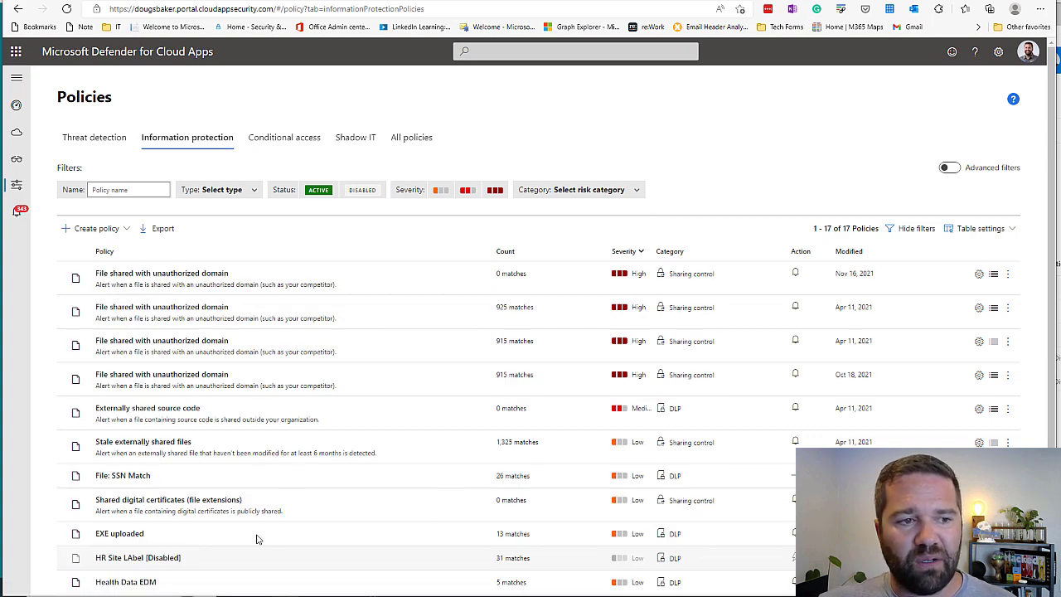
left_click(509, 478)
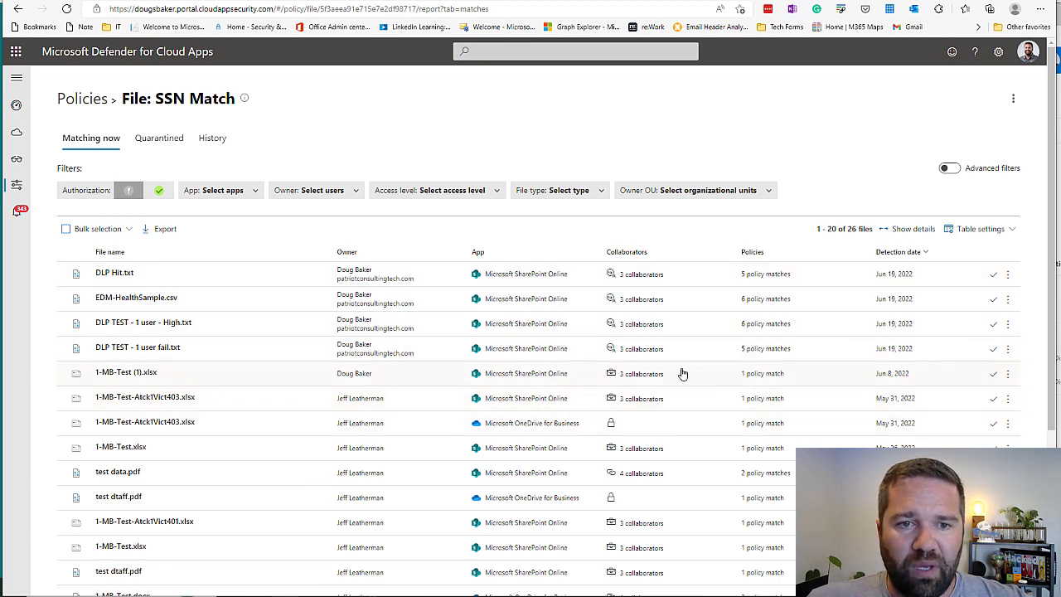
Show the details of the matching file 1-MB-Test (1).xlsx and review the collaborators of DLP TEST - 1 user fail.txt and 1-MB-Test (1).xlsx.
left_click(635, 371)
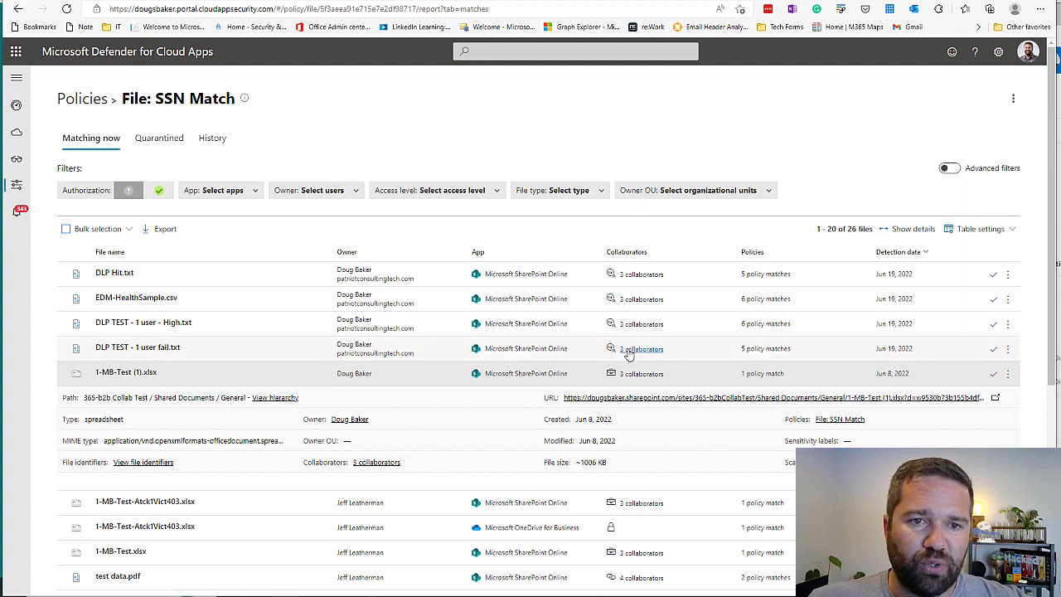
left_click(630, 350)
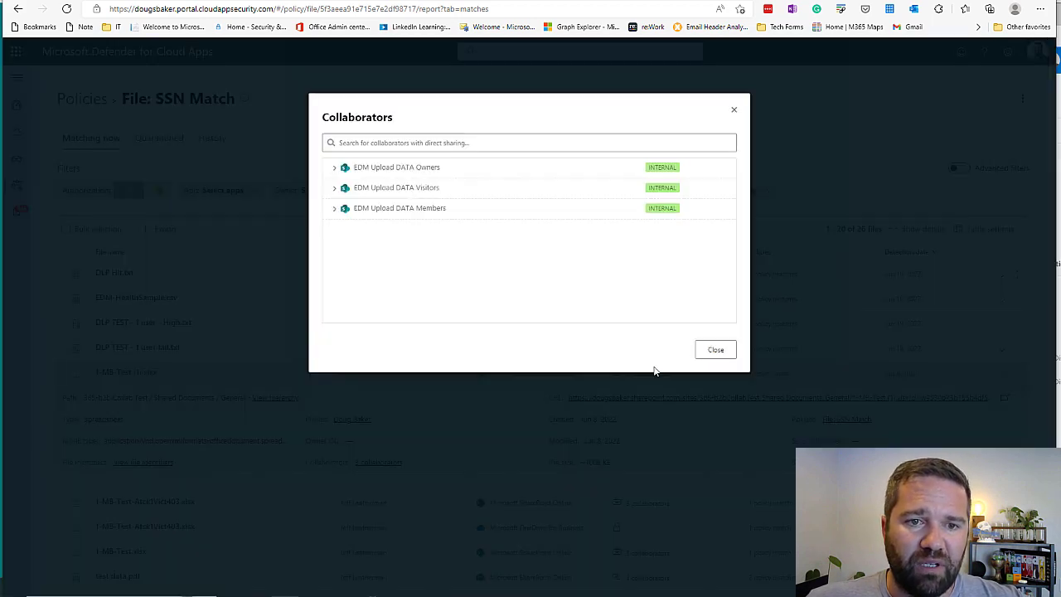
left_click(335, 188)
left_click(334, 225)
left_click(344, 168)
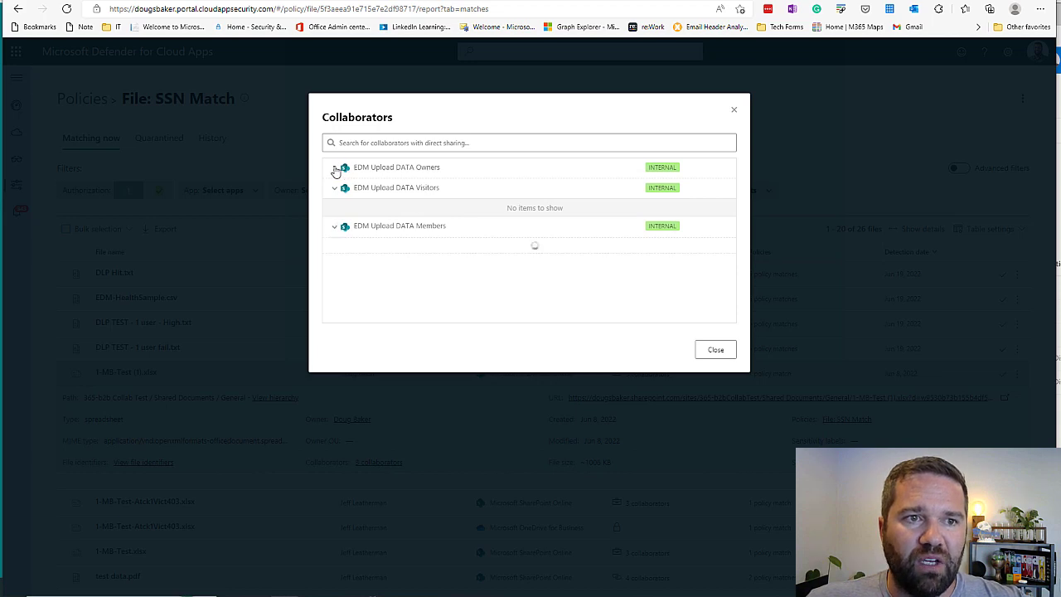
left_click(715, 351)
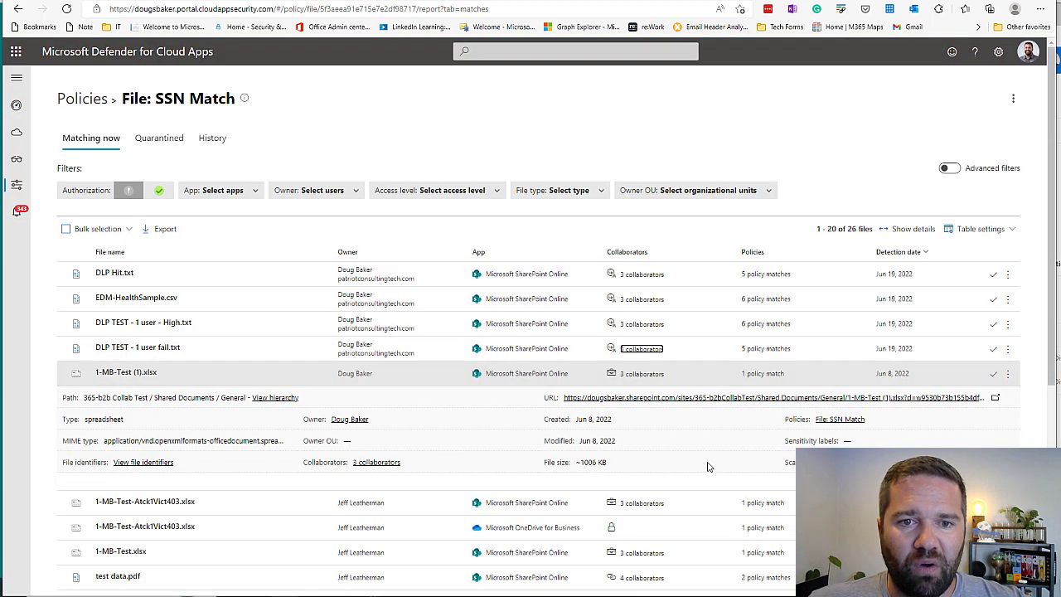
left_click(638, 375)
left_click(716, 351)
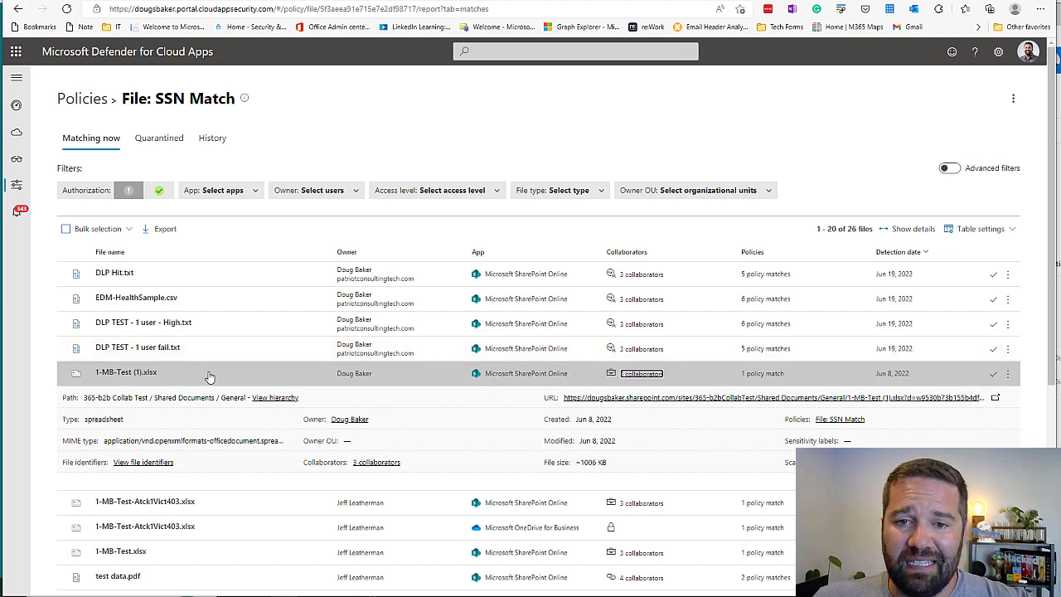
Review the matched policies of 1-MB-Test (1).xlsx, expanding File: SSN Match to examine the matched content, and close the dialog.
left_click(762, 374)
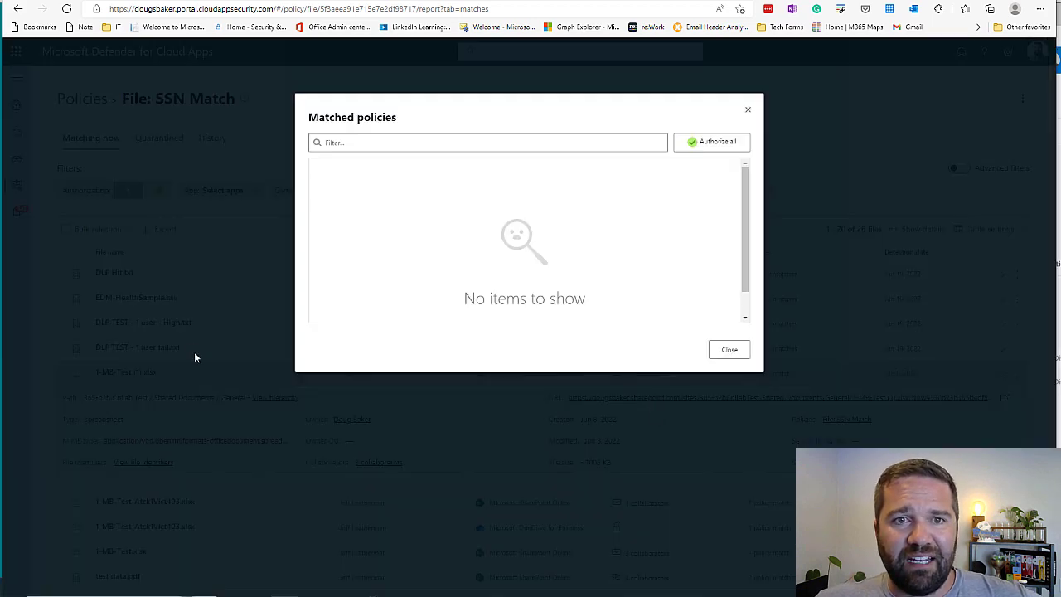
left_click(722, 354)
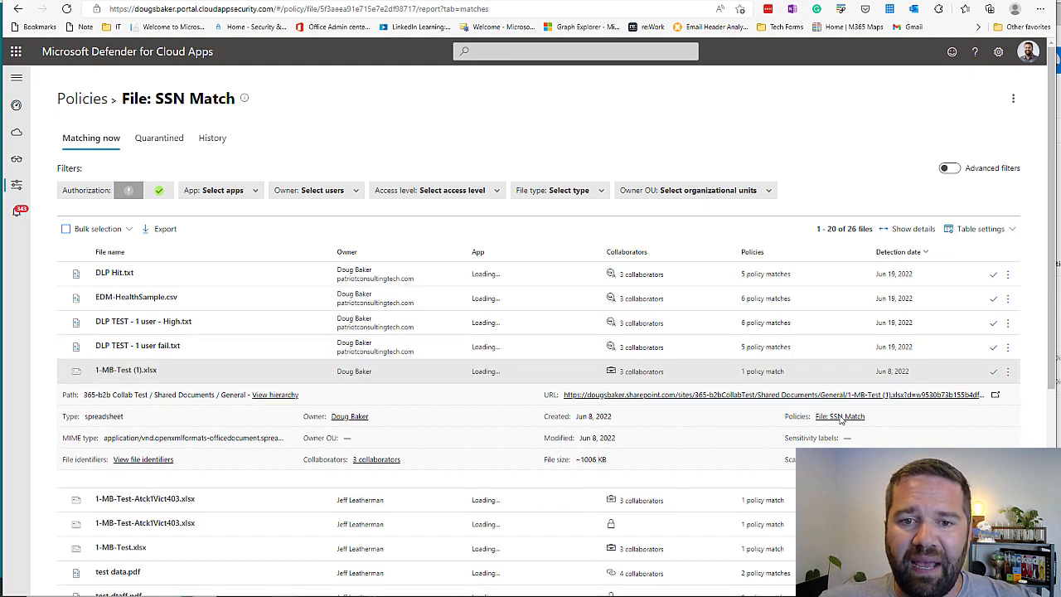
left_click(840, 417)
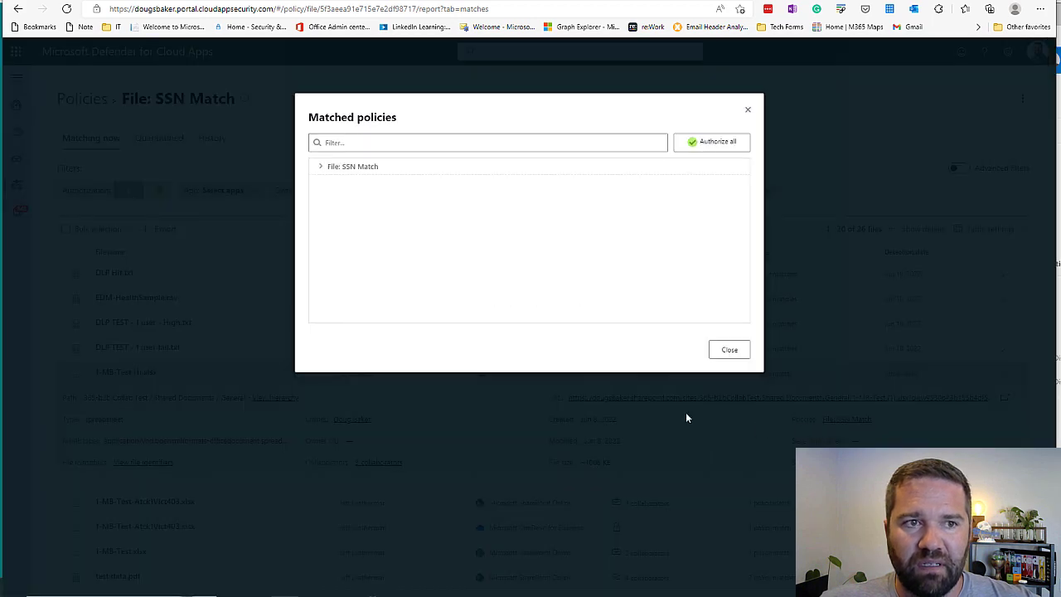
left_click(320, 168)
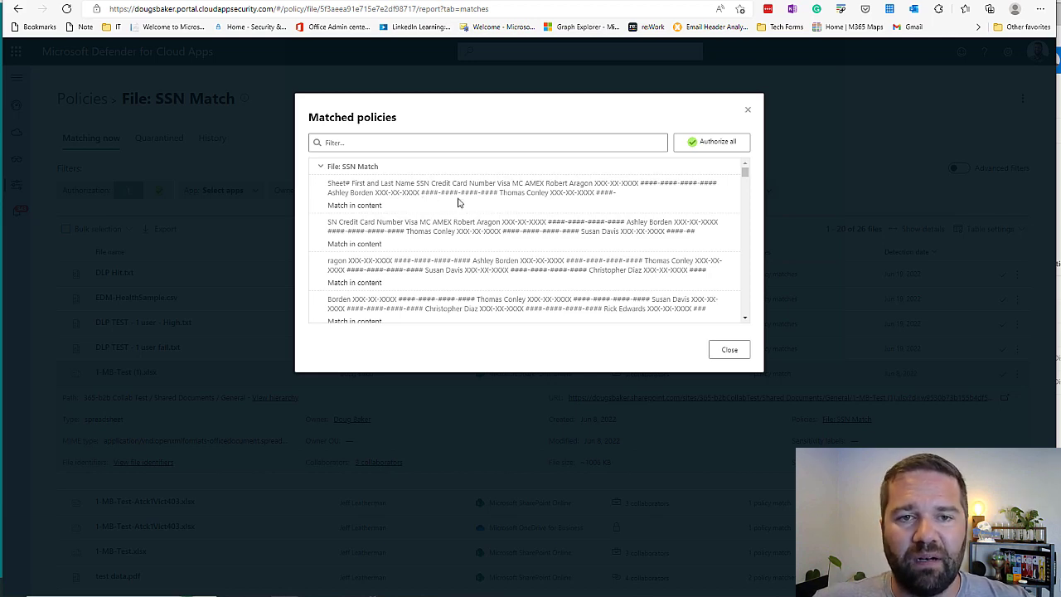
left_click(434, 381)
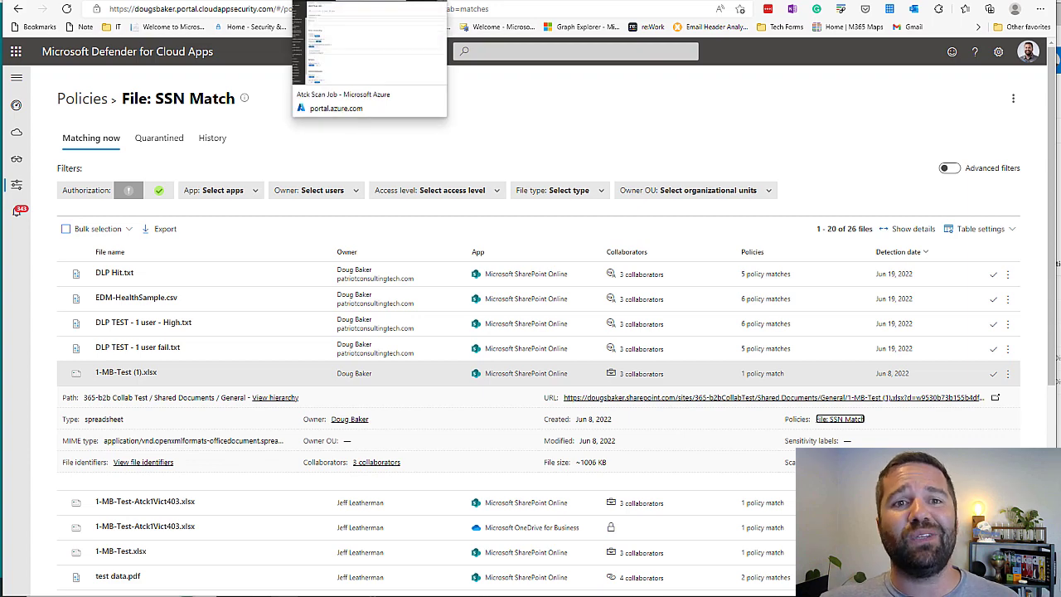
Switch to the Azure portal and open the configured repositories of the Atck Scan Job content scan job.
left_click(365, 0)
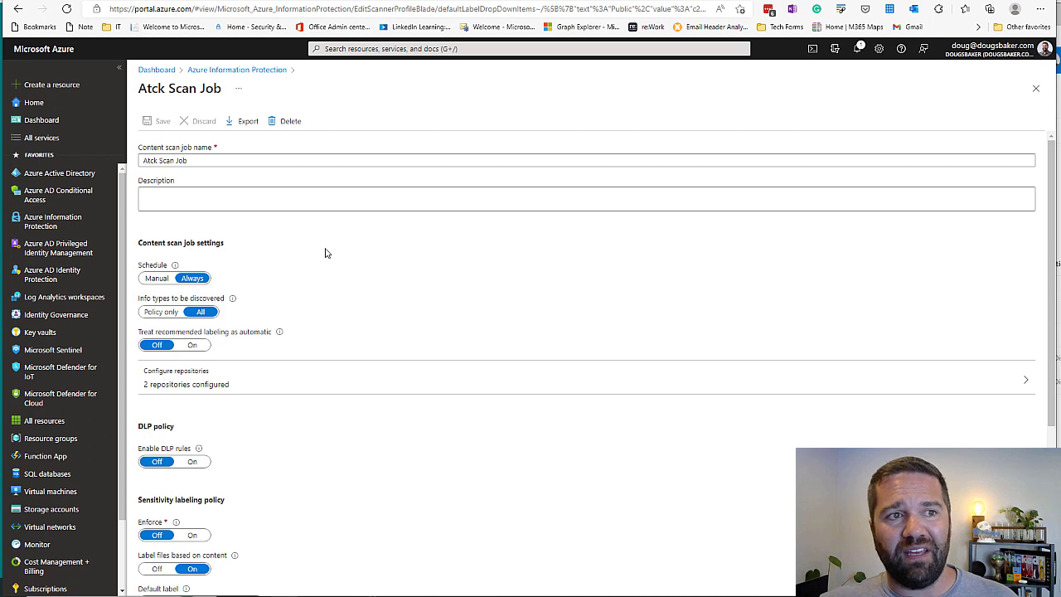
left_click(1037, 92)
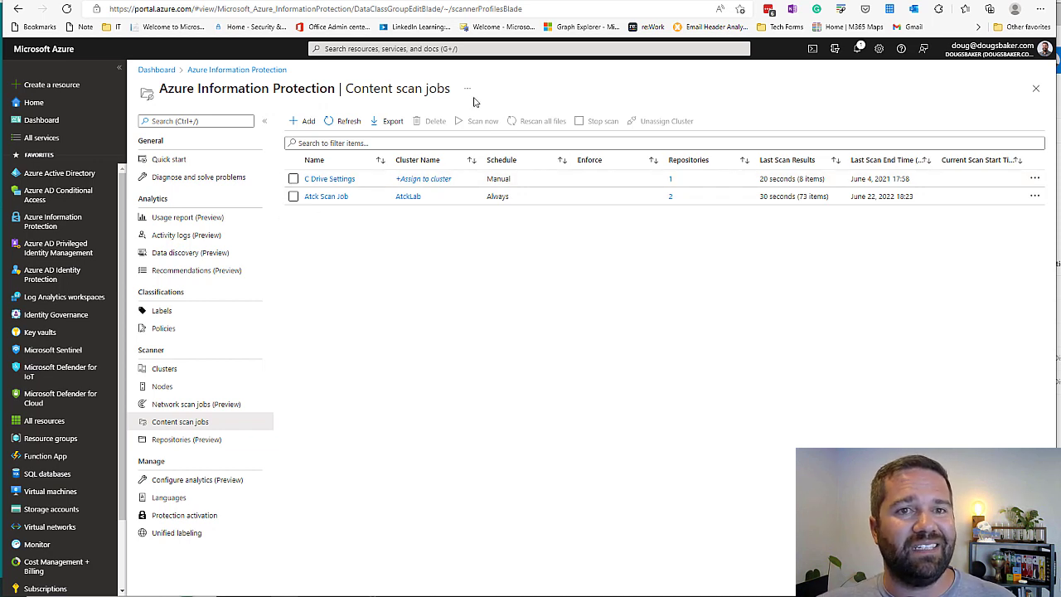
left_click(332, 198)
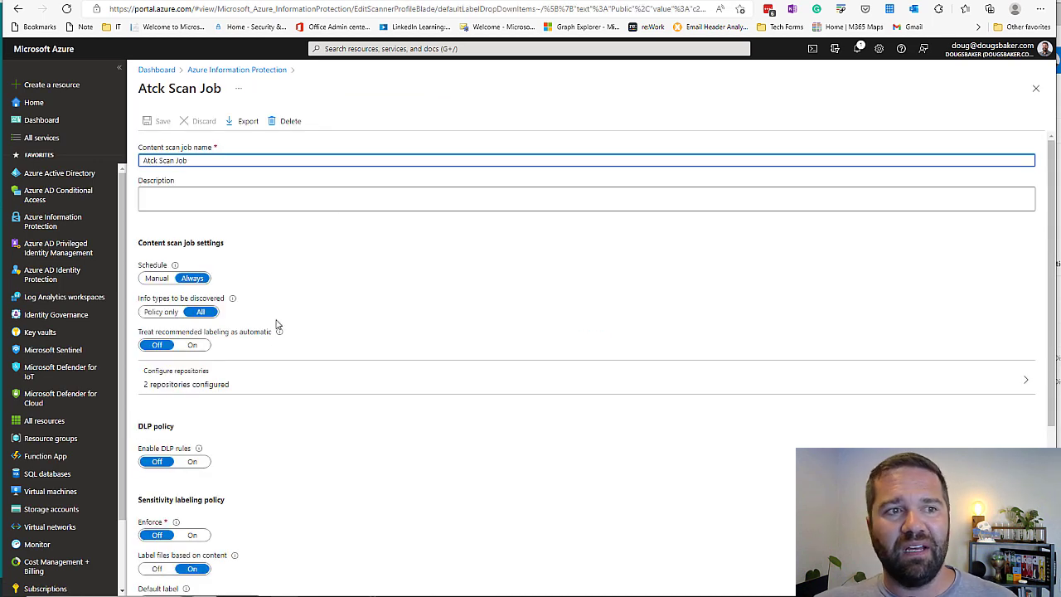
left_click(273, 394)
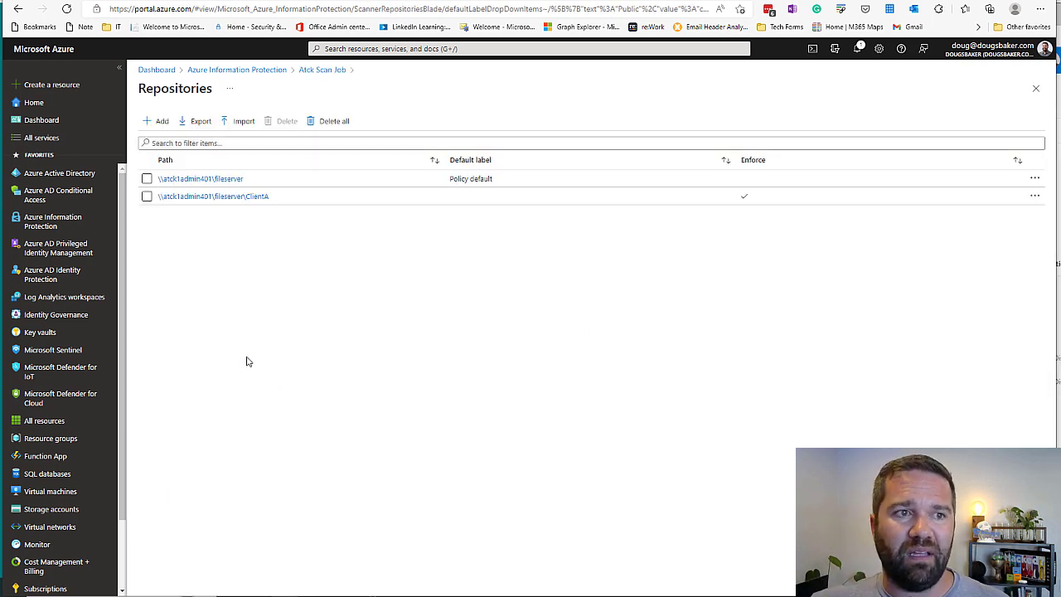